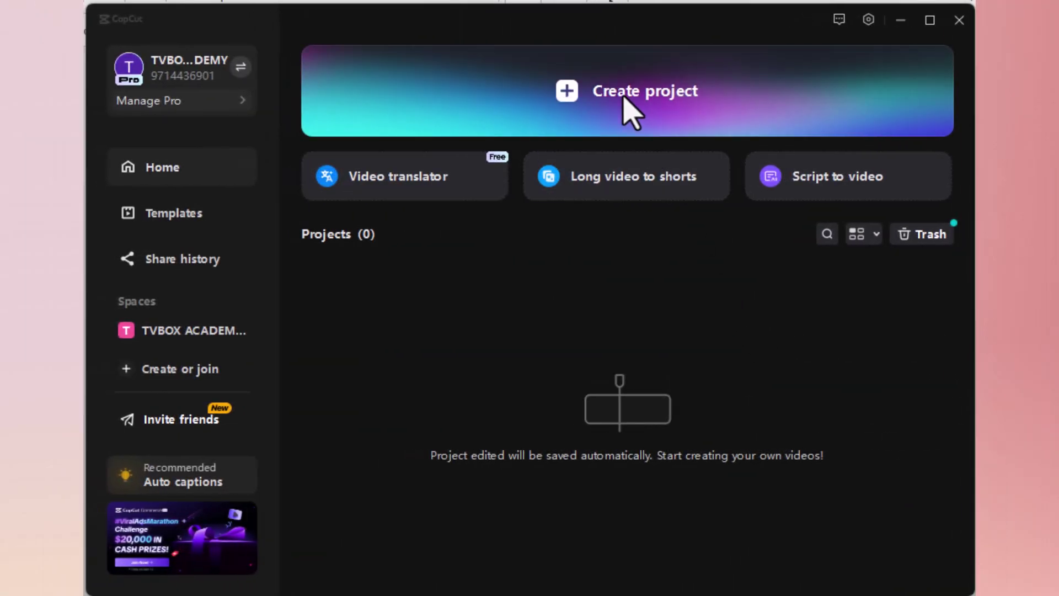
In a new project, place 1212.png on the timeline and lengthen the clip to 00:00:09:04.
left_click(633, 96)
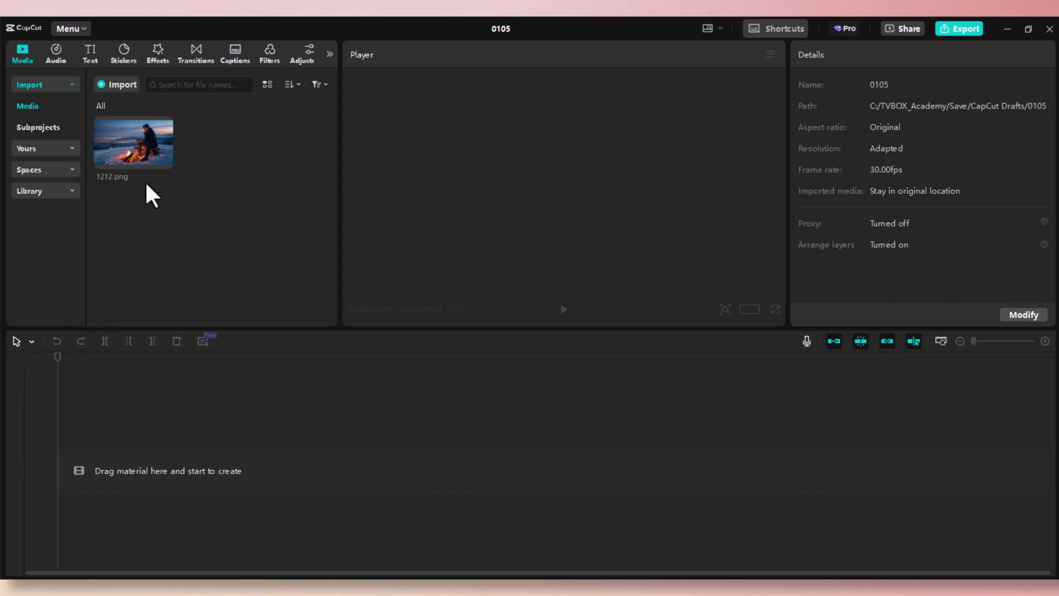
left_click(163, 160)
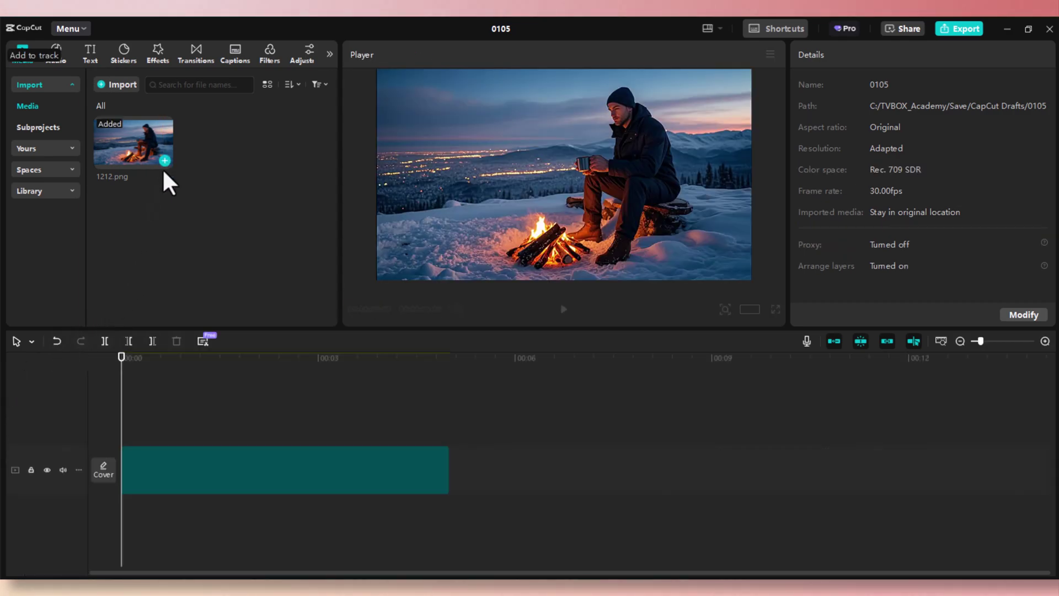
left_click_drag(144, 357, 252, 353)
left_click_drag(447, 477, 718, 451)
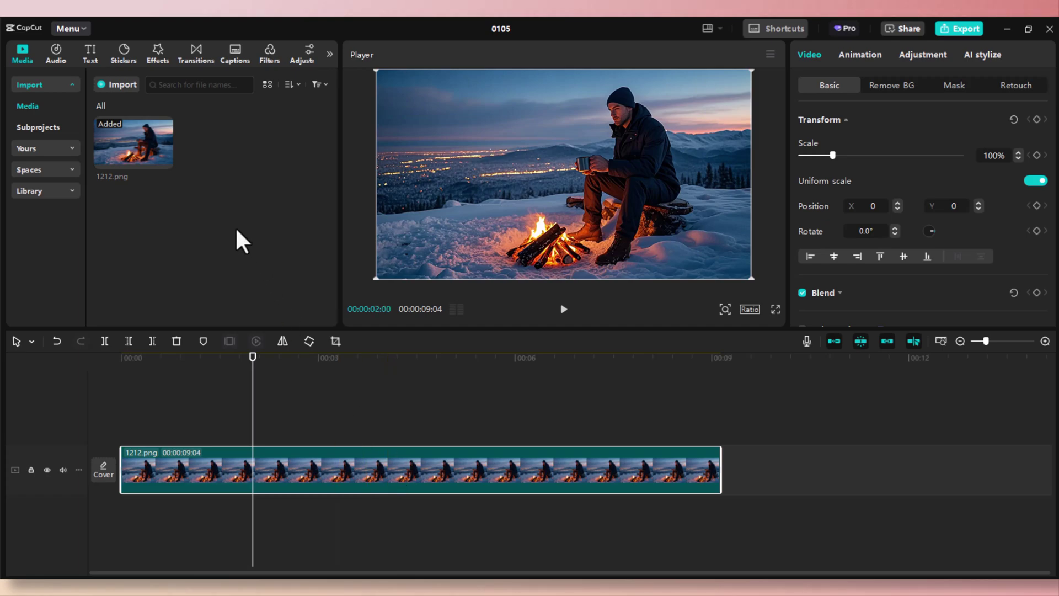
Add the Meteor video effect with drifting bright particles above the clip and align it with the start of the timeline.
left_click(156, 49)
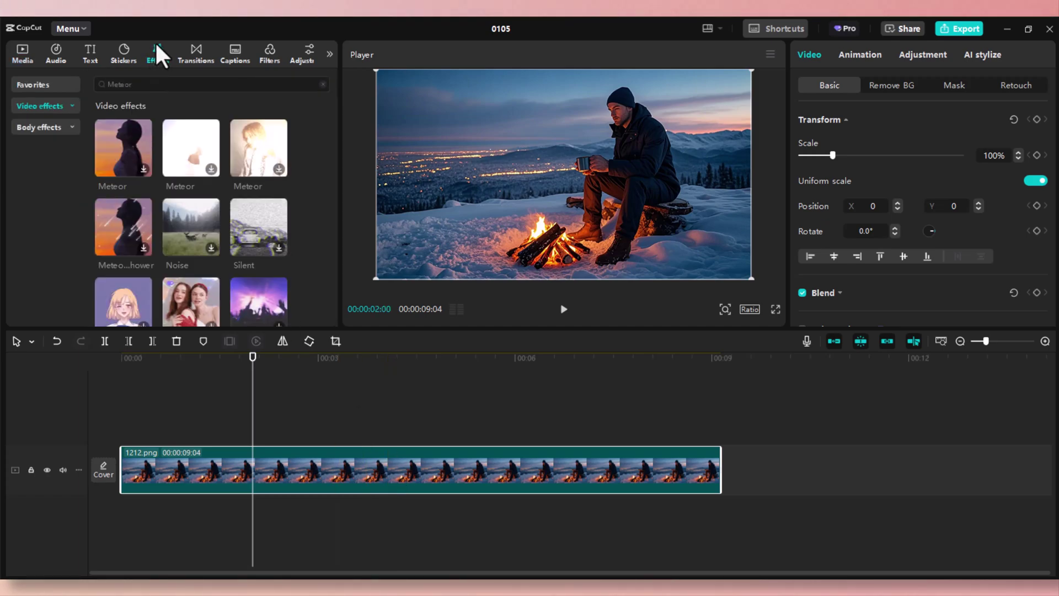
left_click(136, 85)
left_click(137, 102)
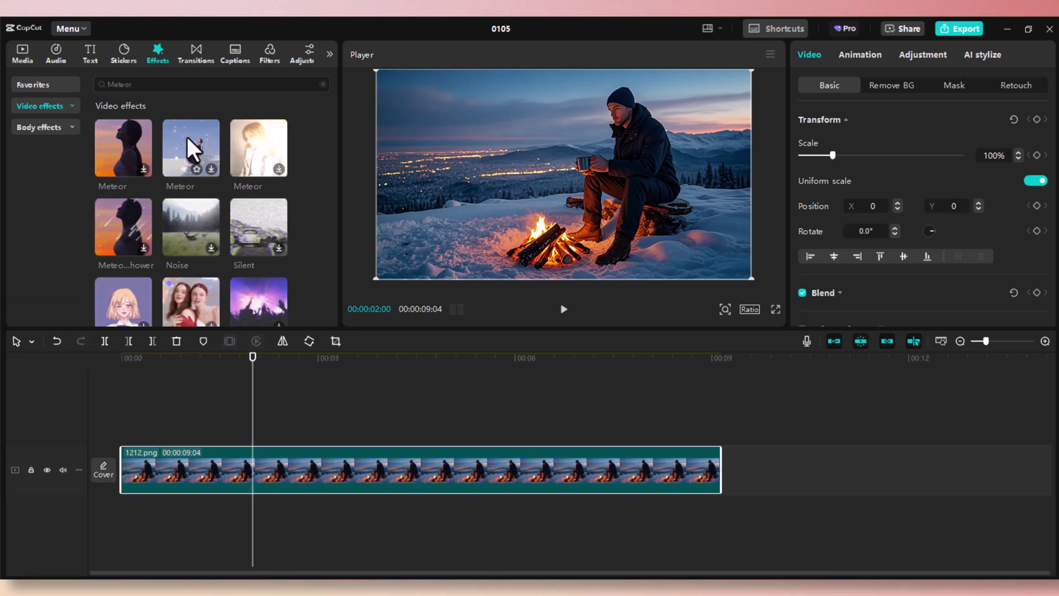
left_click(201, 156)
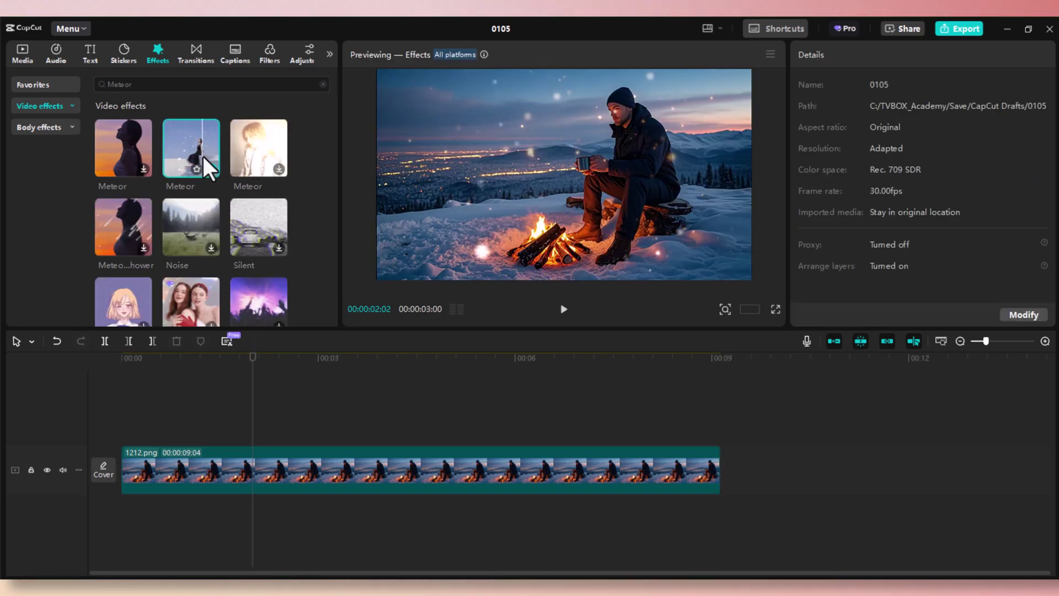
left_click(208, 164)
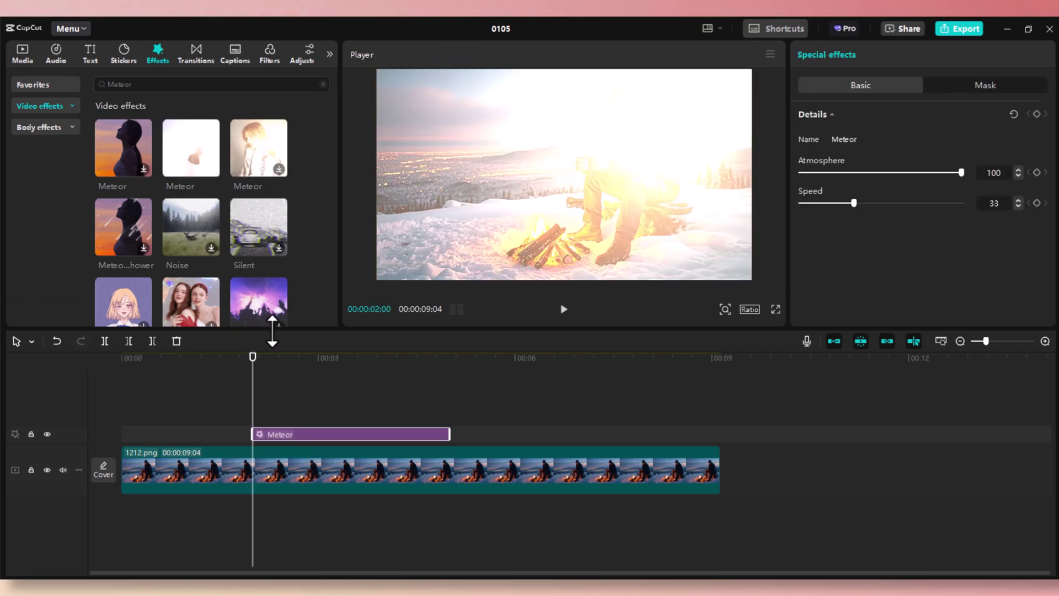
left_click_drag(304, 432, 164, 427)
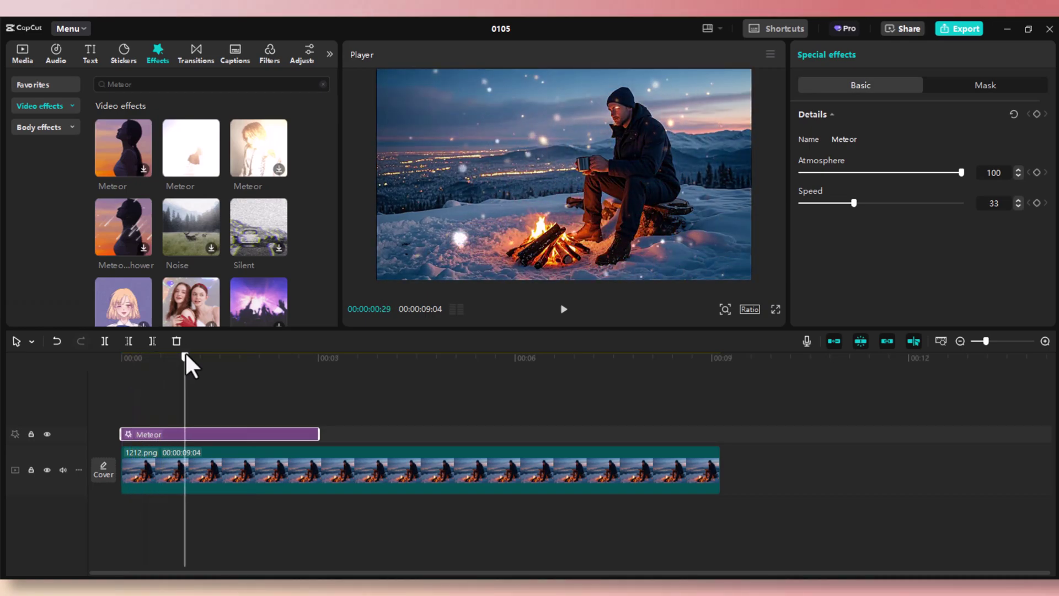
Play the video from the beginning to preview the Meteor effect.
left_click(117, 357)
left_click_drag(117, 356, 74, 386)
key("space")
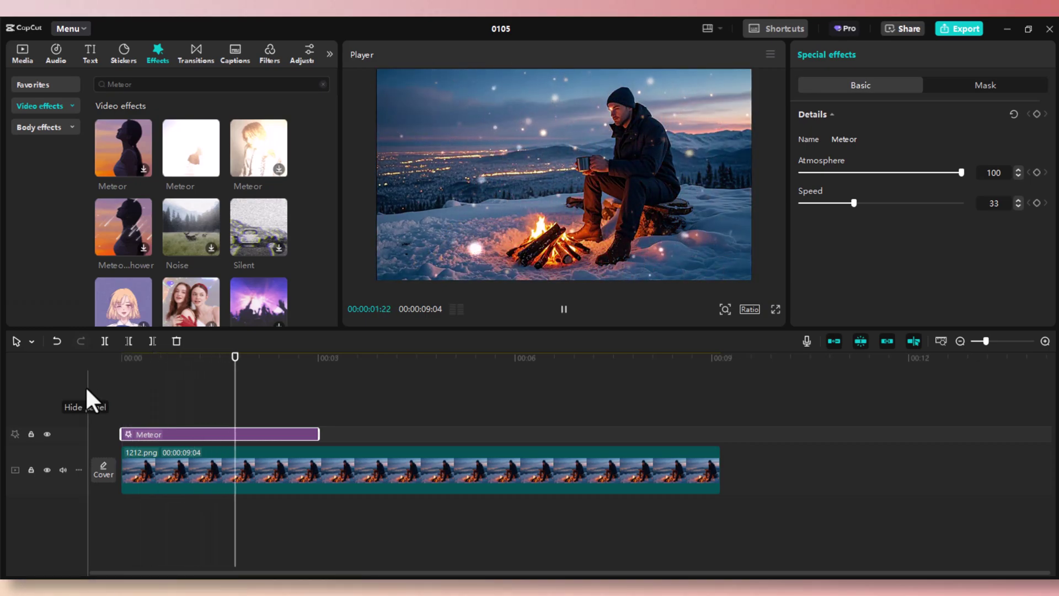
key("space")
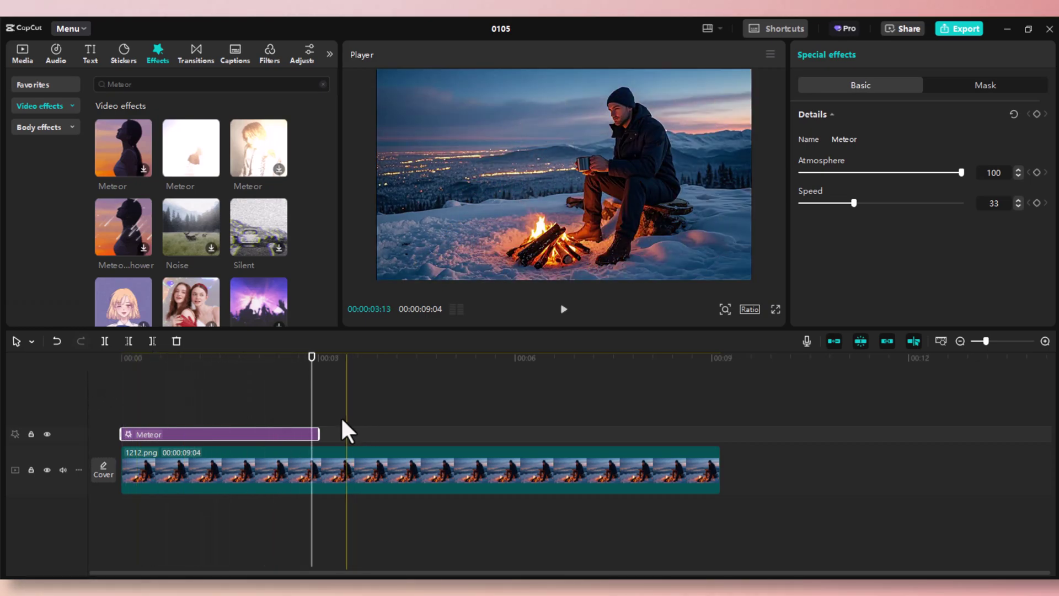
left_click(329, 386)
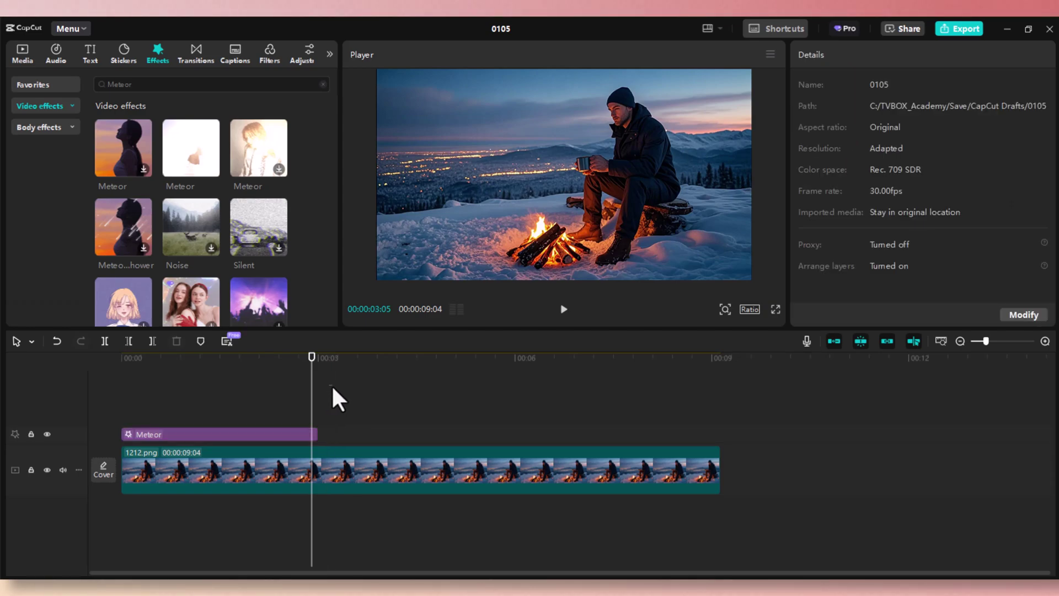
Split the 1212.png clip shortly after the end of the Meteor effect and trim its first part to 00:00:03:04.
left_click_drag(286, 379, 450, 377)
mouse_move(317, 398)
left_mouse_down()
mouse_move(308, 399)
mouse_move(321, 403)
left_mouse_up()
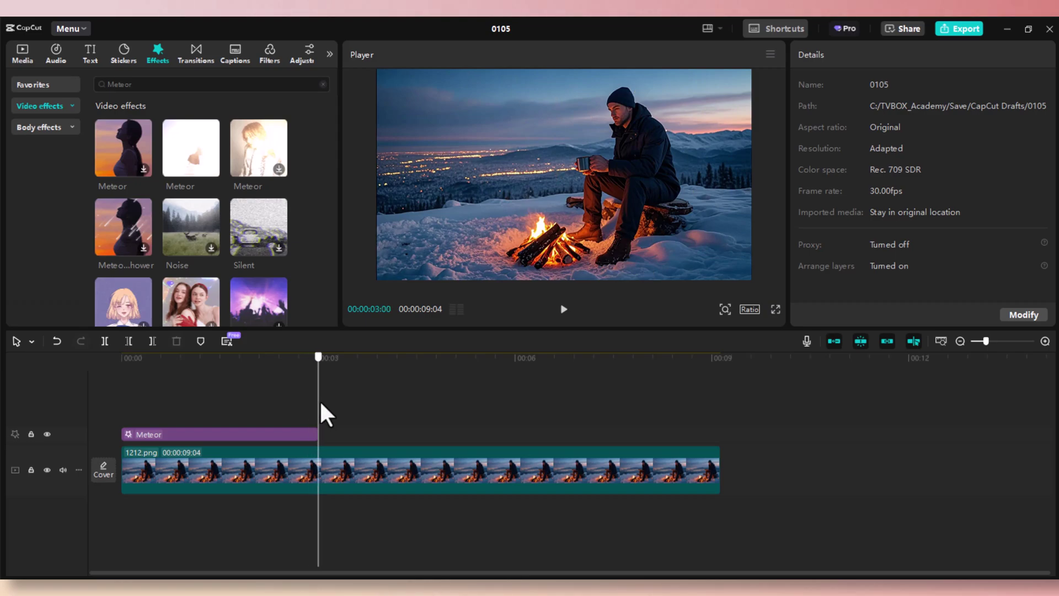
left_click(353, 479)
key("ctrl+b")
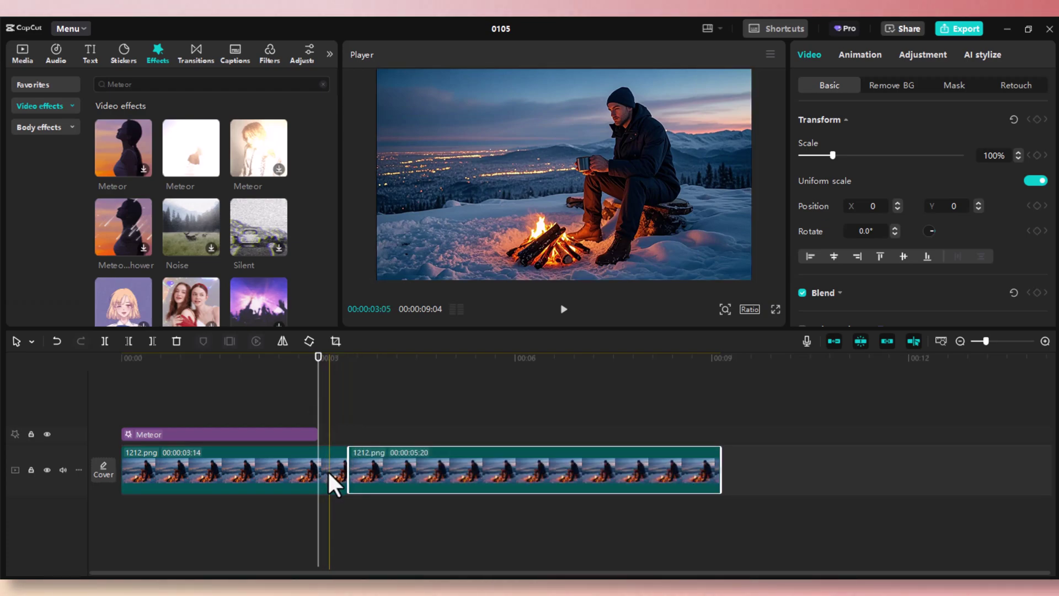
left_click(330, 470)
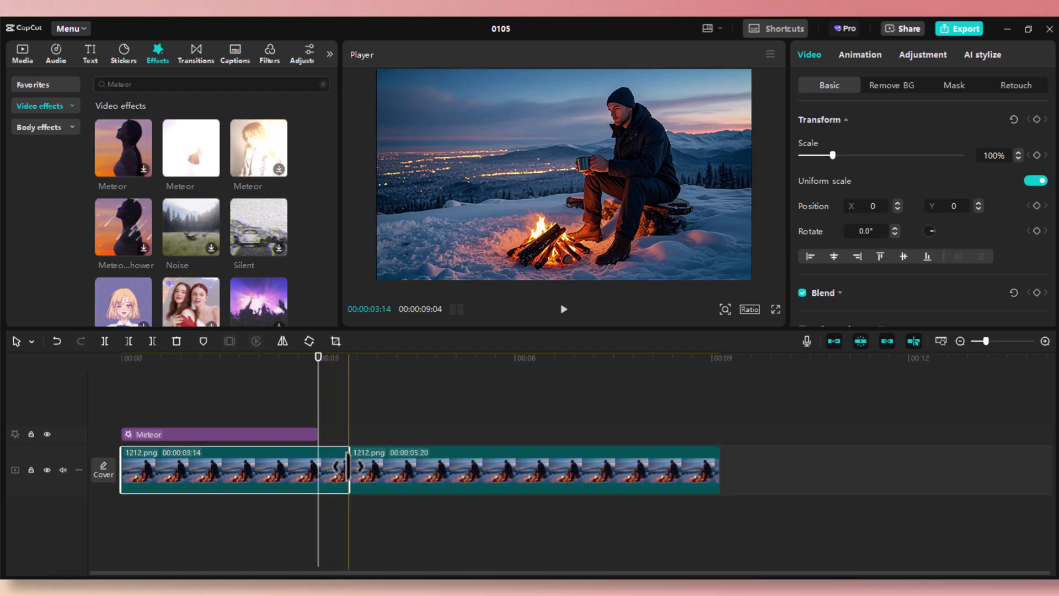
left_click(286, 360)
mouse_move(286, 360)
left_mouse_down()
mouse_move(352, 360)
mouse_move(327, 363)
left_mouse_up()
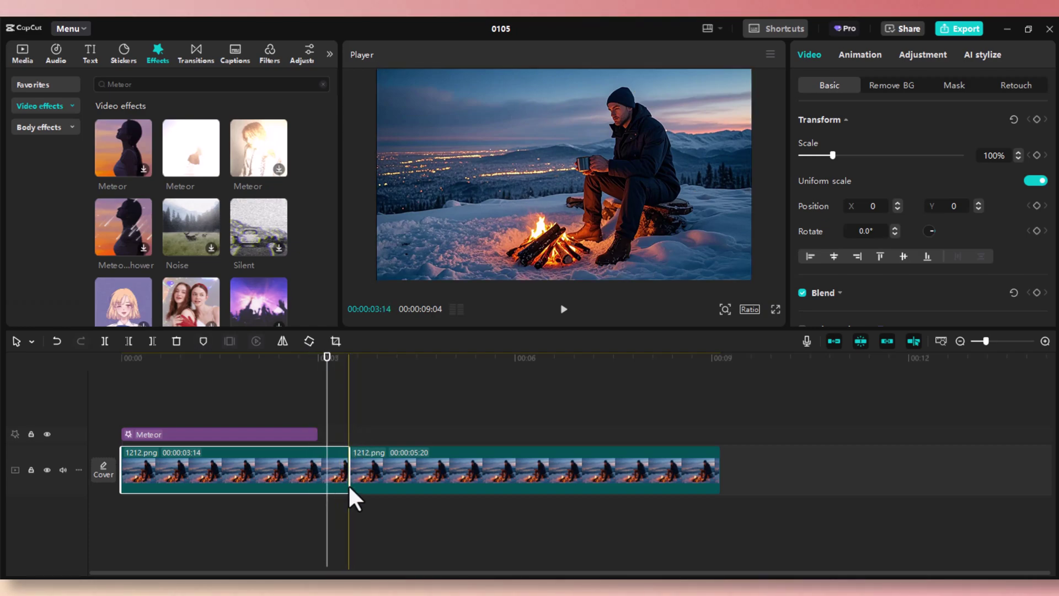
left_click_drag(350, 488, 323, 478)
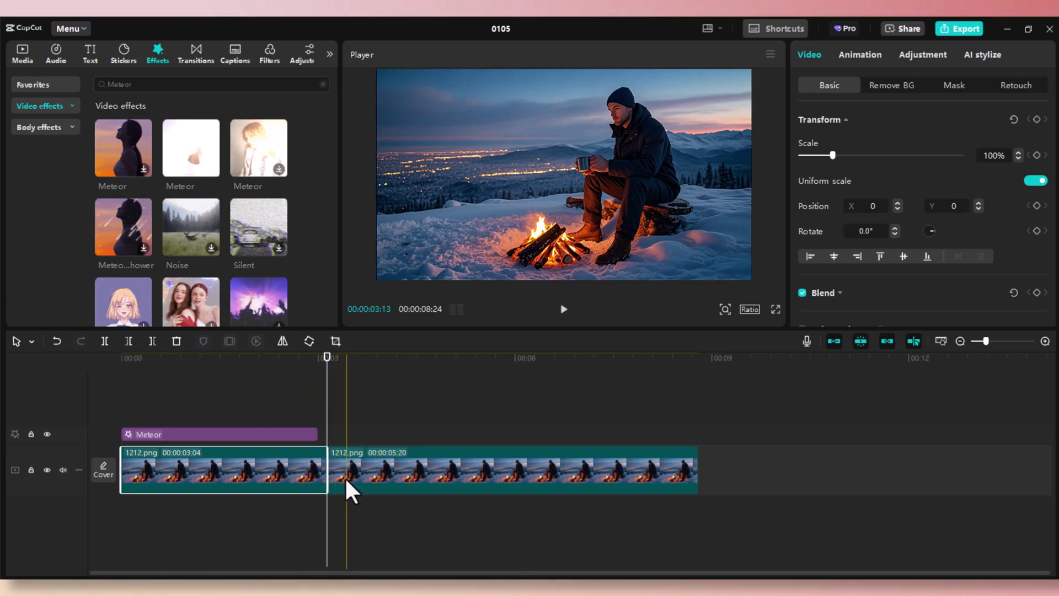
Apply the Particles Dissipate 2 effect from the Motion video effects to the second 1212.png clip.
left_click(346, 477)
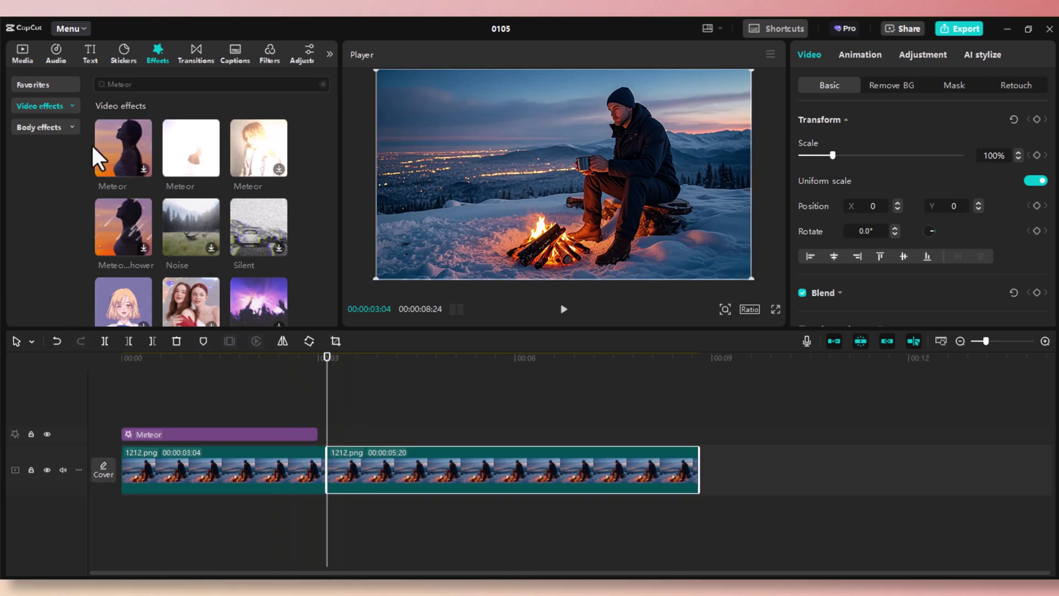
left_click(71, 106)
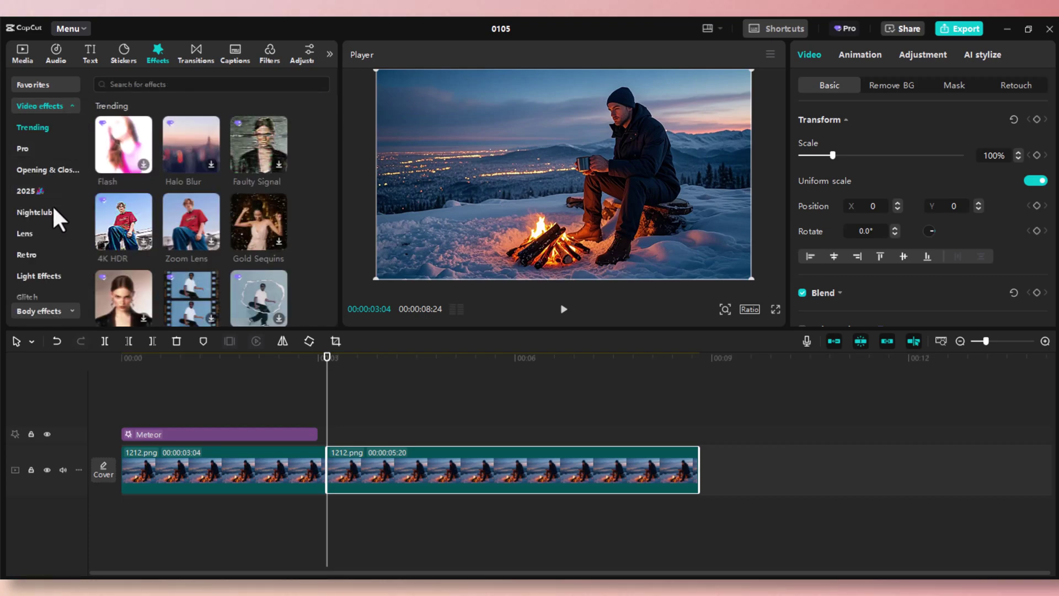
scroll(52, 221, "down", 5)
left_click(44, 258)
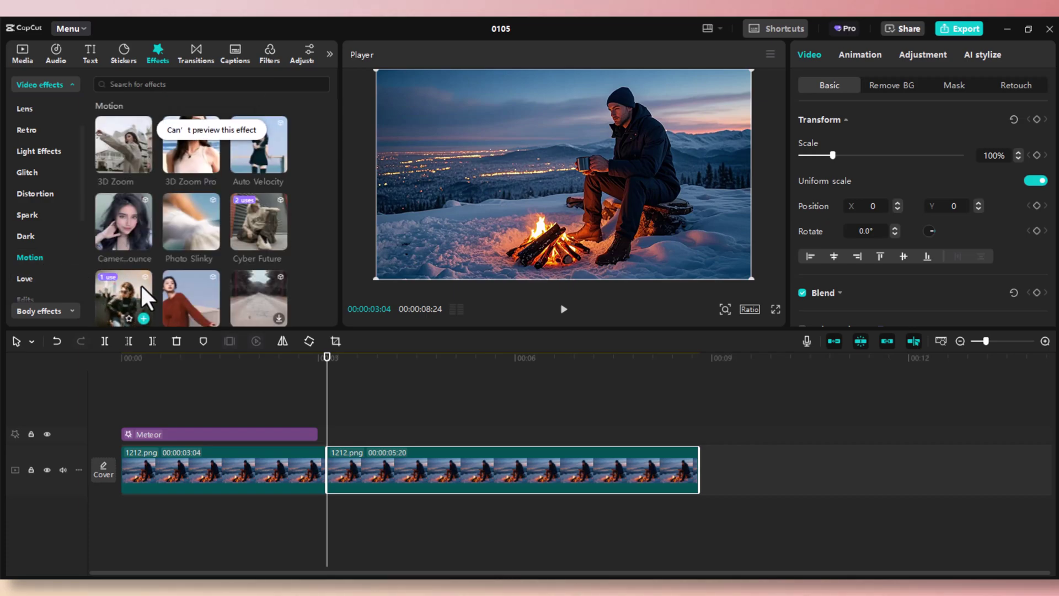
mouse_move(216, 302)
scroll(214, 297, "down", 3)
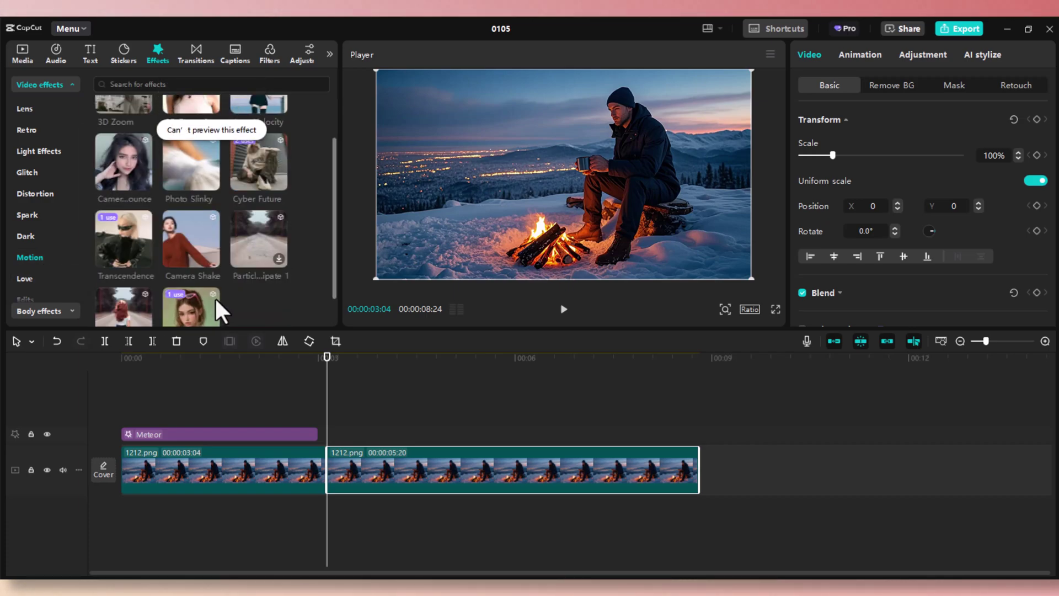
mouse_move(98, 271)
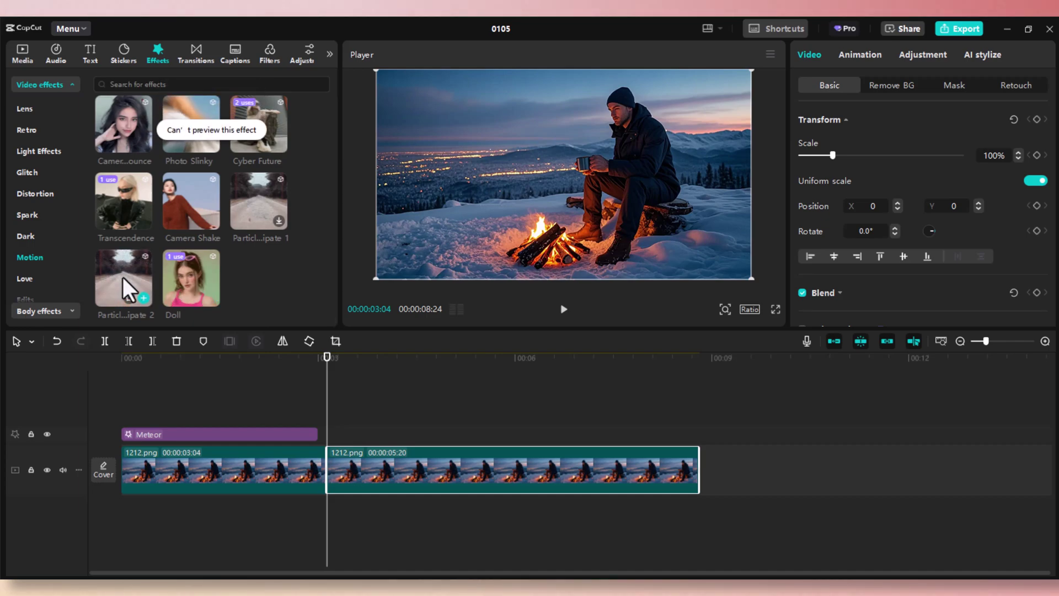
left_click(145, 299)
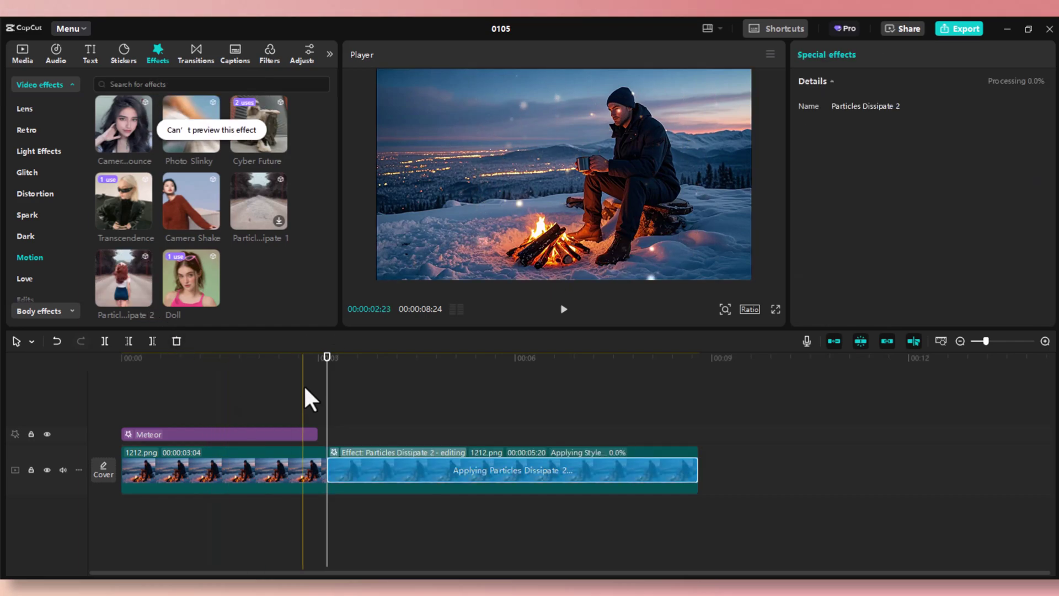
left_click(333, 387)
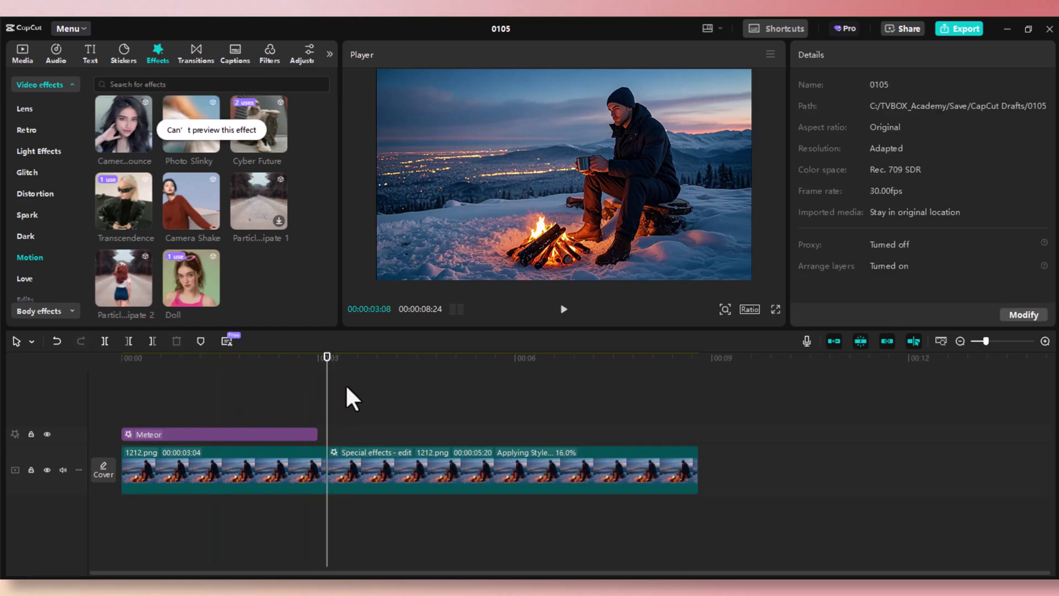
Preview the Particles Dissipate 2 effect from just before the cut between the two clips.
left_click(283, 356)
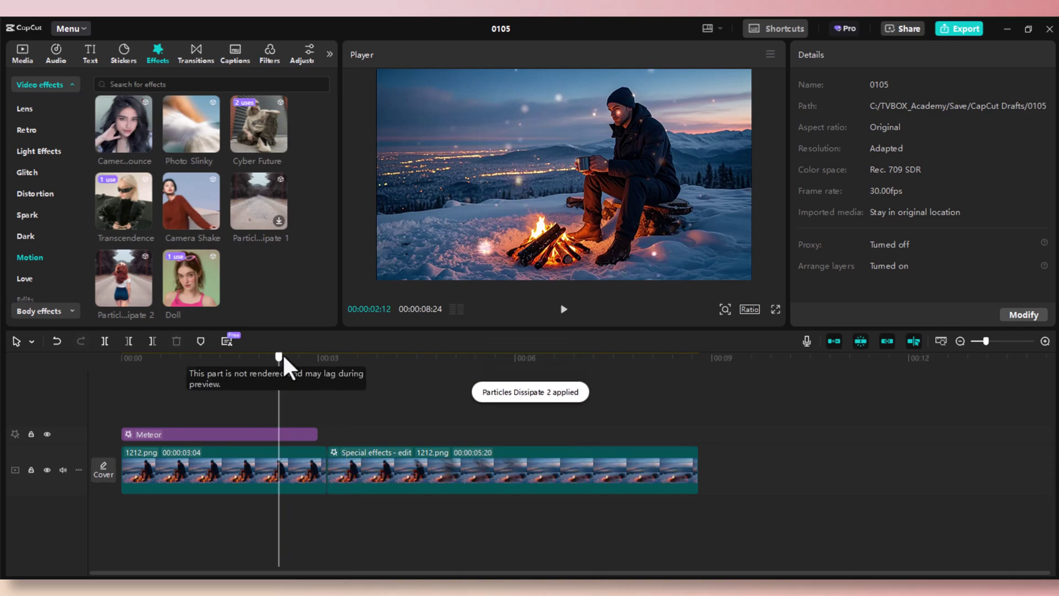
left_click_drag(288, 358, 288, 437)
left_click(341, 481)
left_click(224, 369)
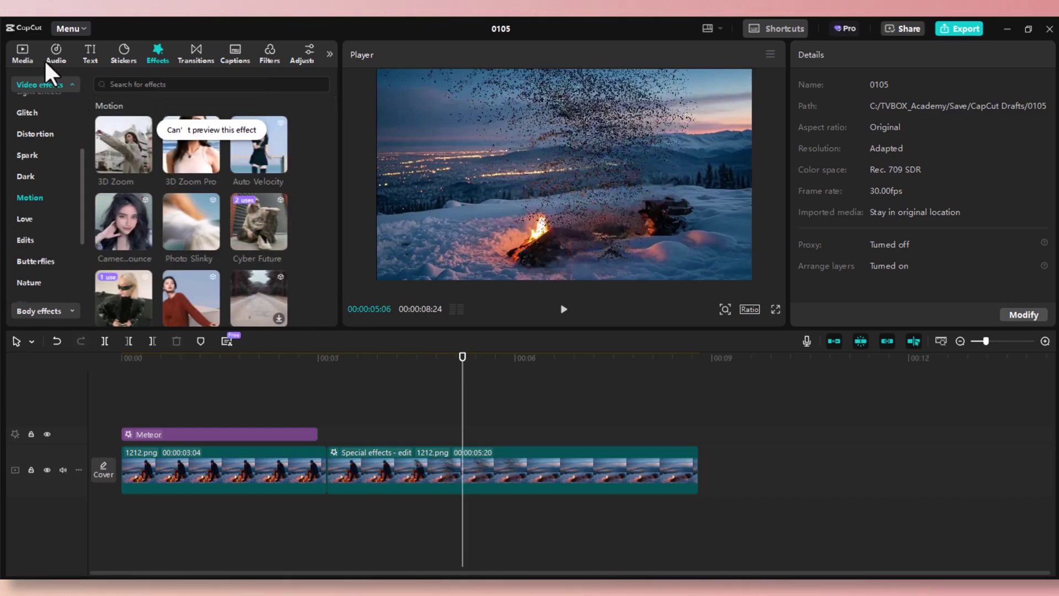
Search the body effects for "electric burn", add Electric Burn, and place it above Meteor at the start of the timeline.
left_click(42, 85)
left_click(38, 122)
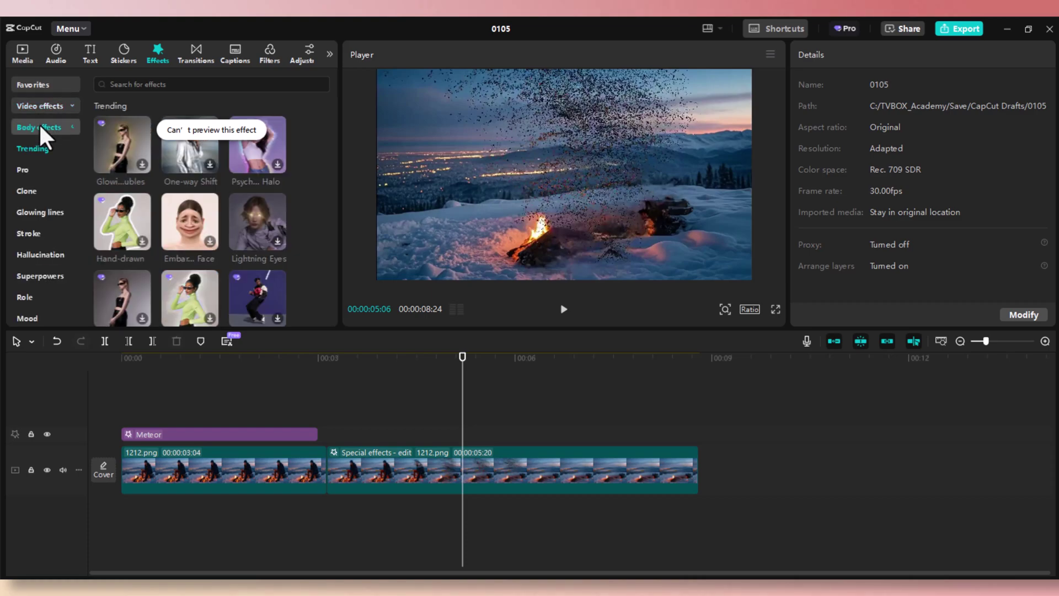
left_click(178, 84)
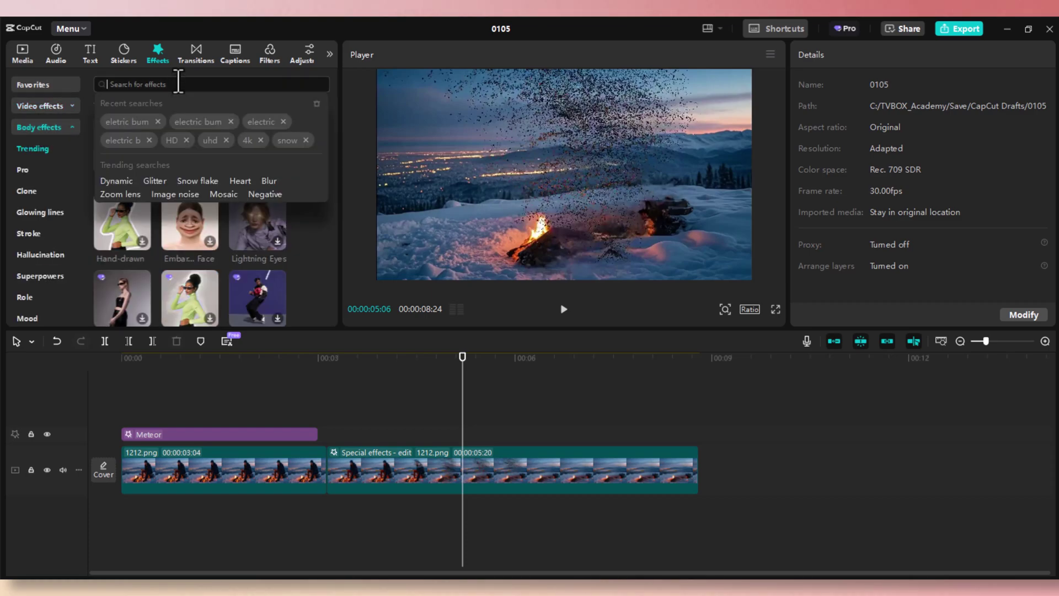
type("electric bum")
key("Return")
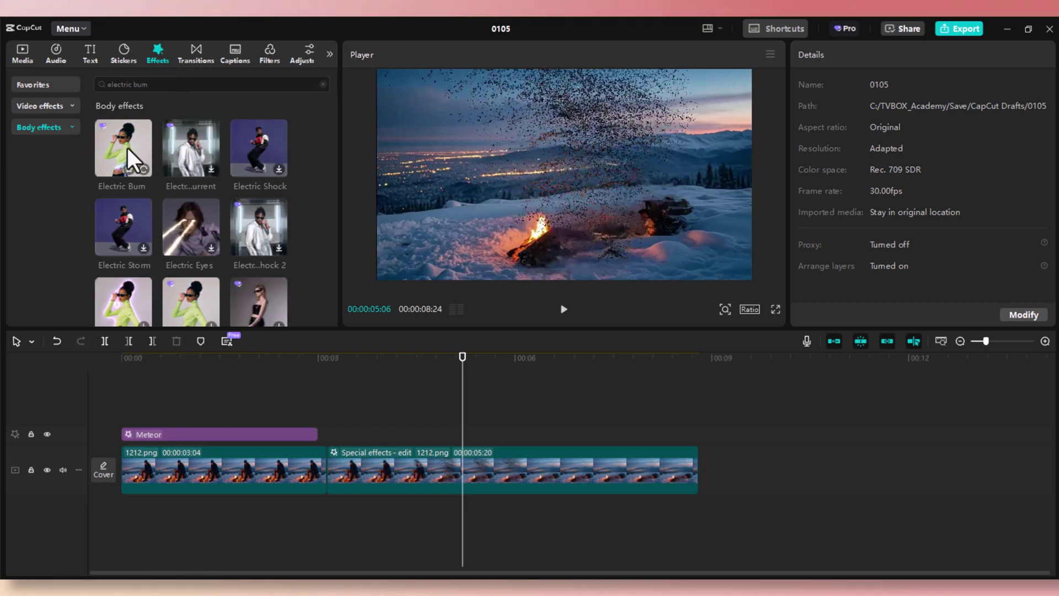
left_click(140, 164)
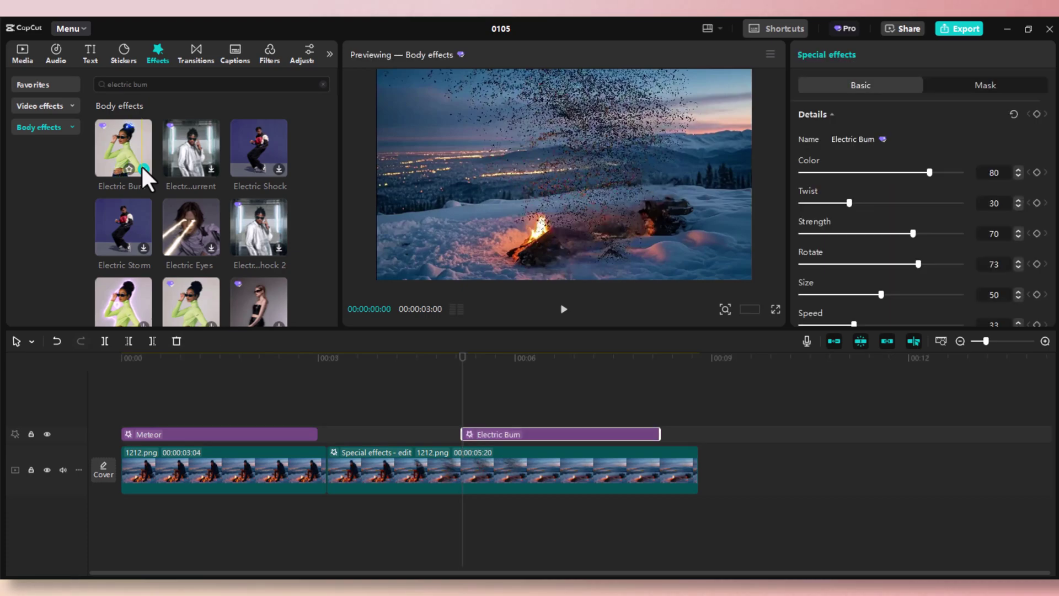
left_click_drag(557, 432, 200, 414)
Play the opening section from the start to preview the Electric Burn effect over the first clip.
left_click_drag(175, 360, 121, 373)
key("space")
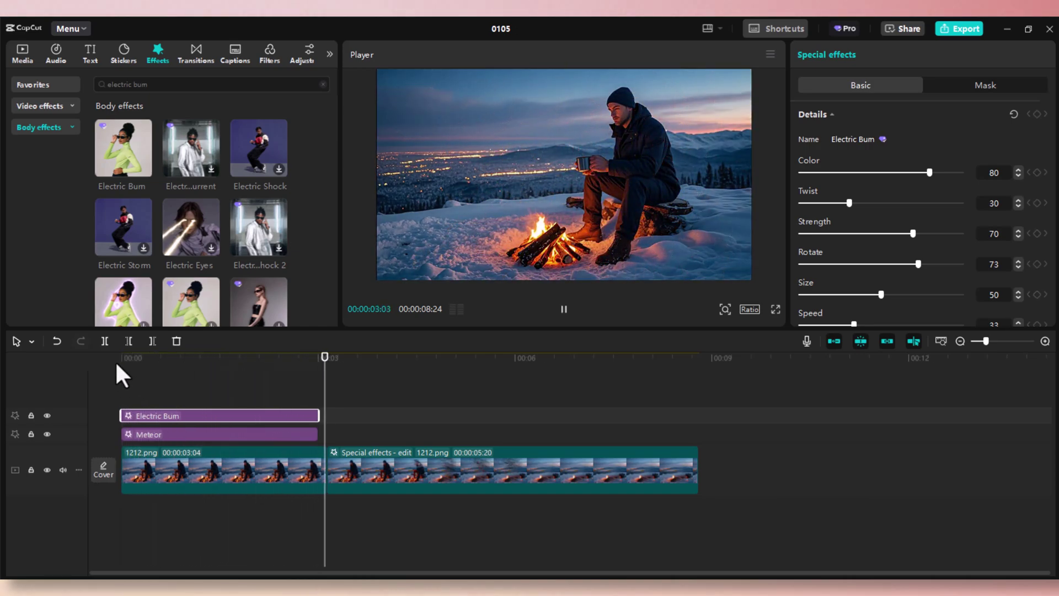
key("space")
left_click_drag(125, 357, 349, 375)
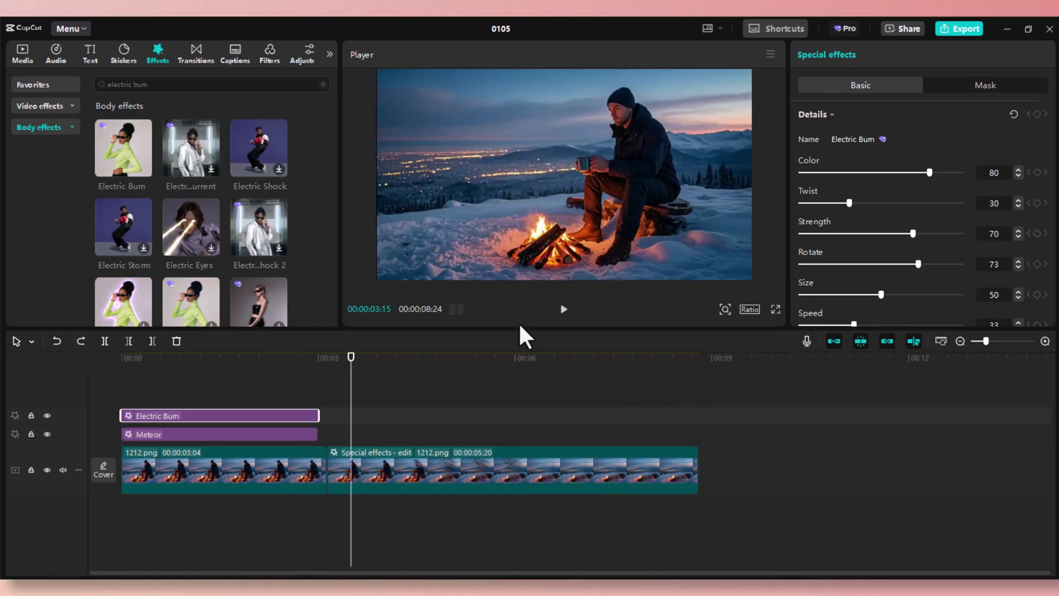
Add the Vibration Flash effect from the Nightclub video effects and place it above Electric Burn at the start of the timeline.
left_click(35, 102)
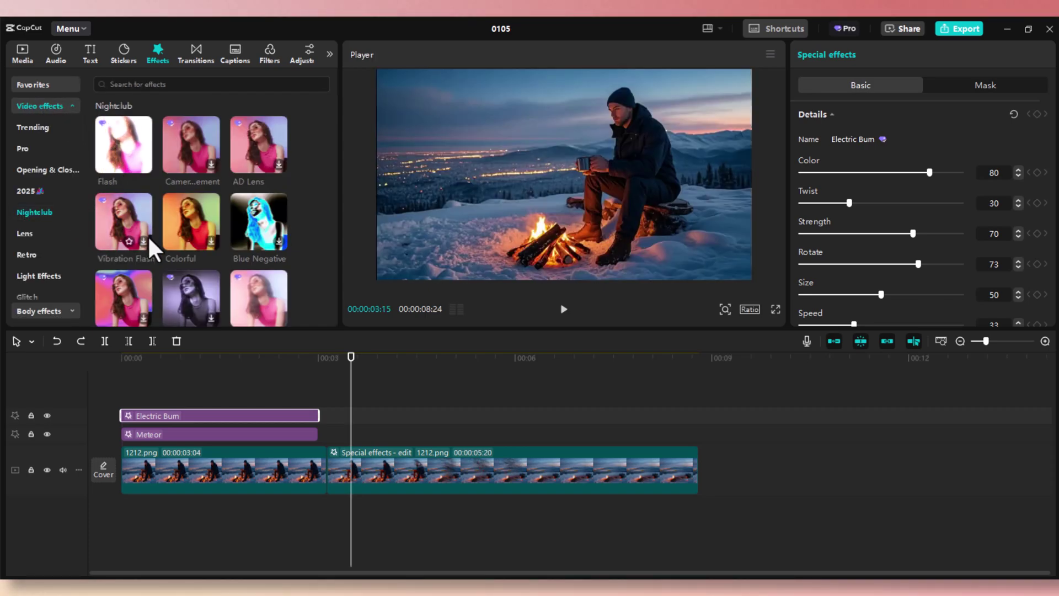
scroll(148, 236, "down", 1)
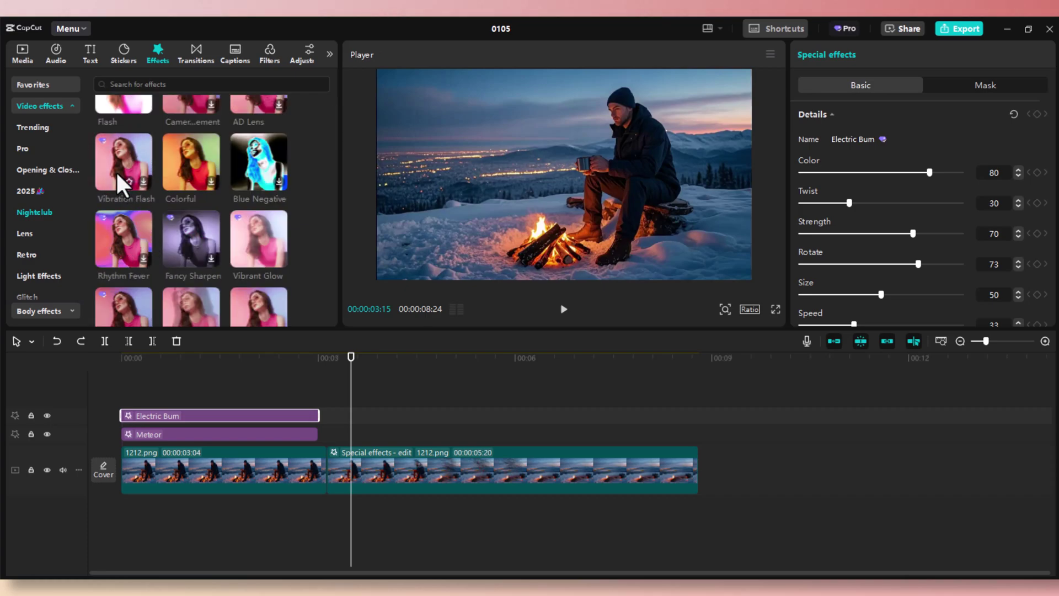
left_click(135, 182)
left_click(143, 182)
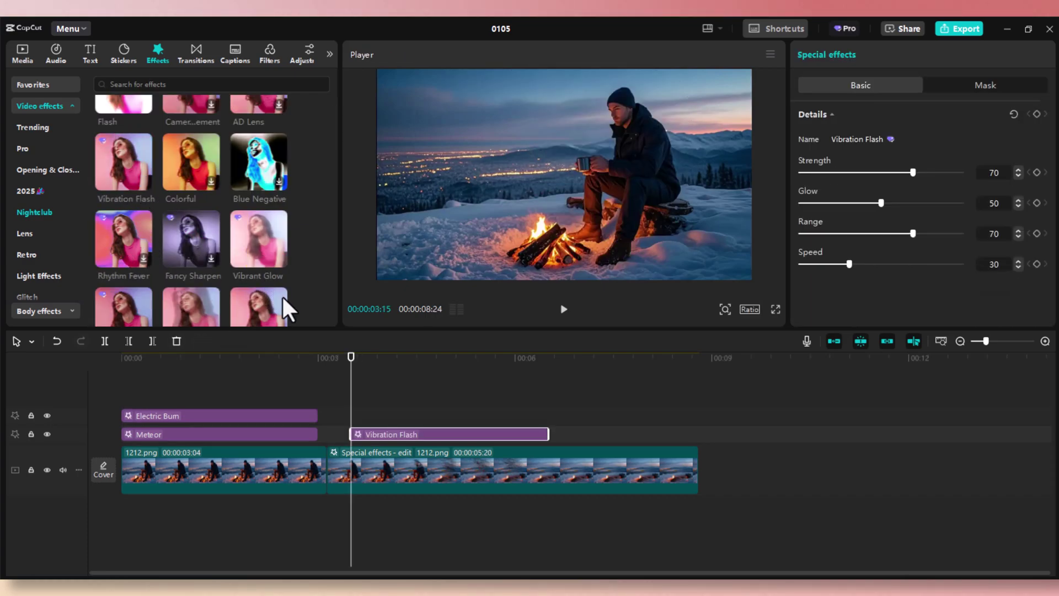
left_click_drag(413, 435, 187, 398)
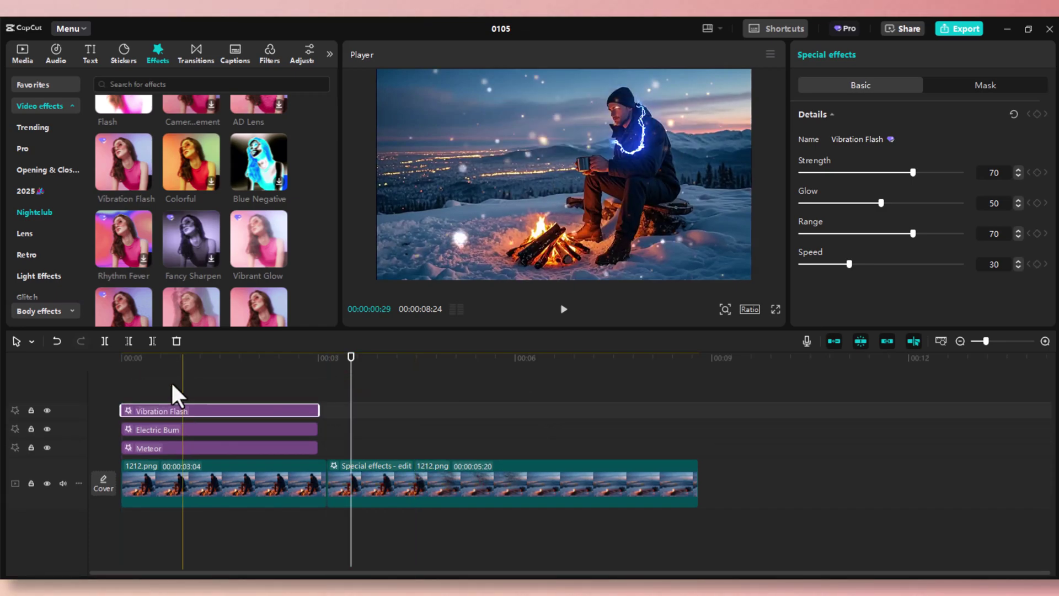
left_click_drag(171, 365, 241, 390)
key("ctrl+z")
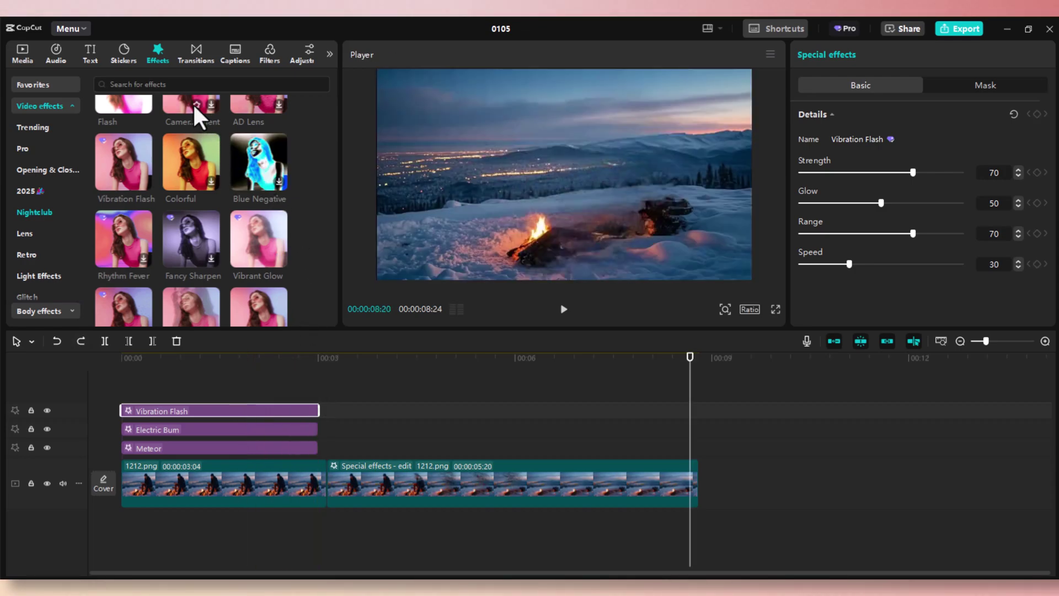
Search the video effects for "Horizontal", add Horizontal Flash above Vibration Flash, and stretch it from the timeline start across both clips.
left_click(179, 82)
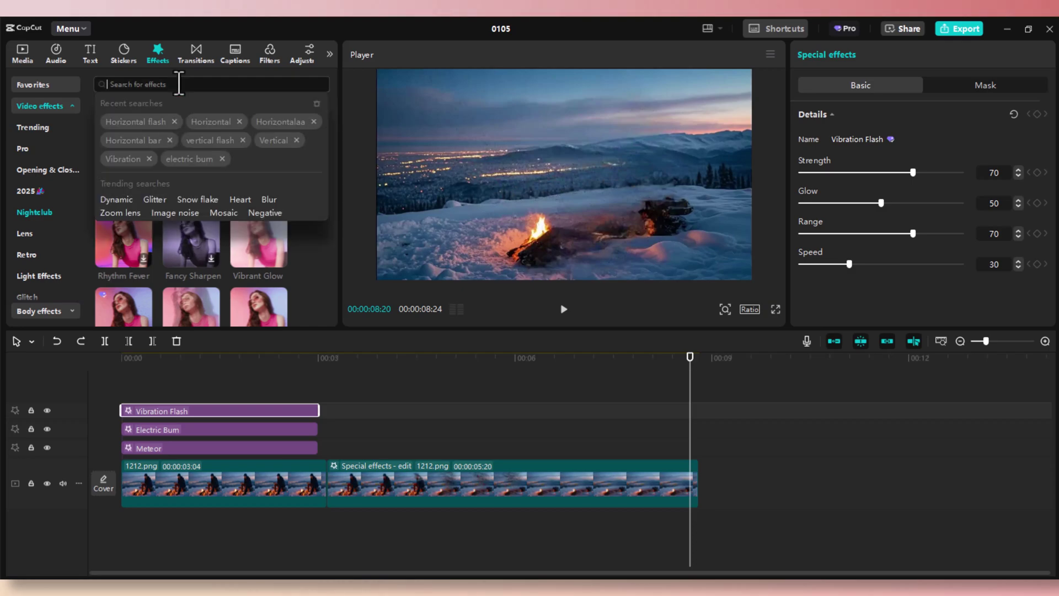
type("Horizontal")
key("Return")
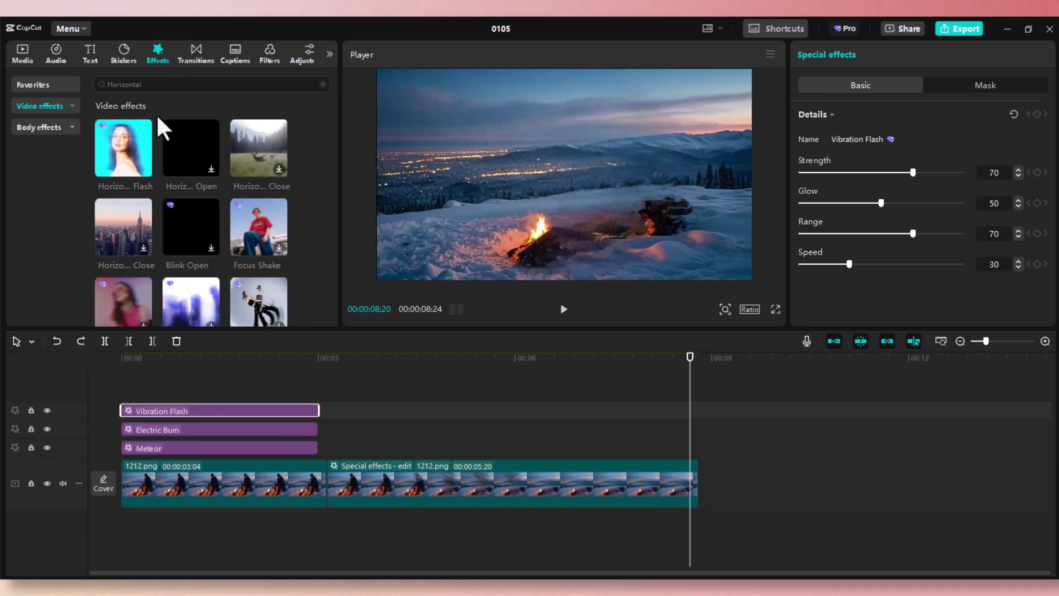
mouse_move(128, 137)
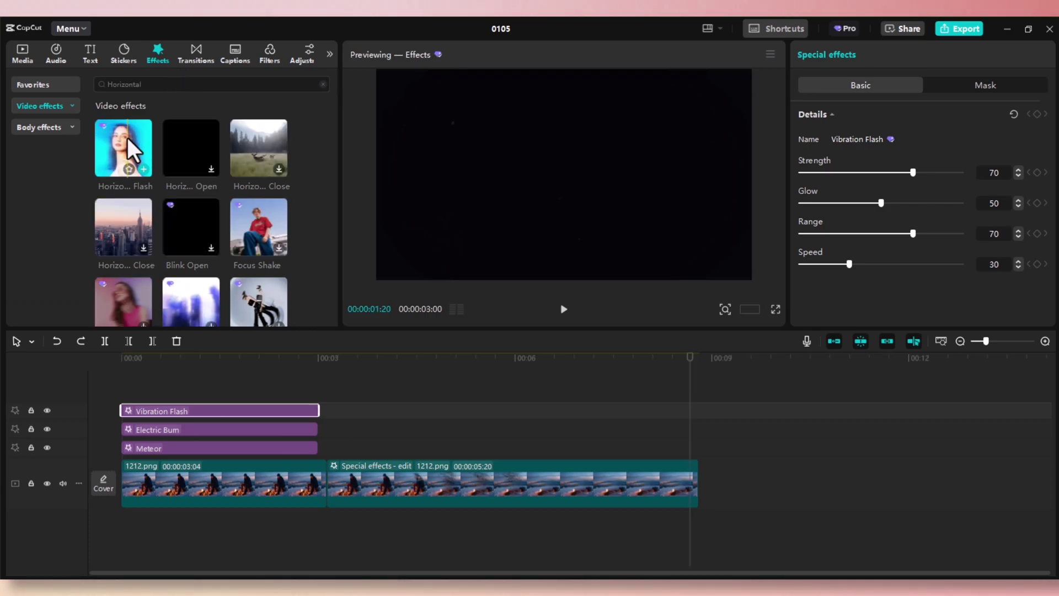
left_click(143, 169)
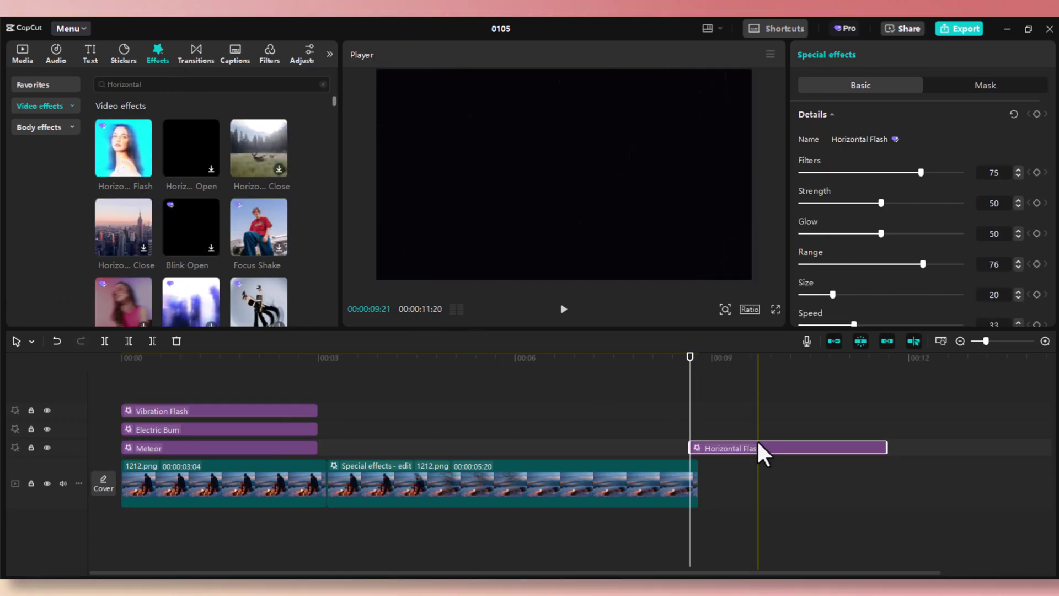
left_click_drag(759, 441, 508, 377)
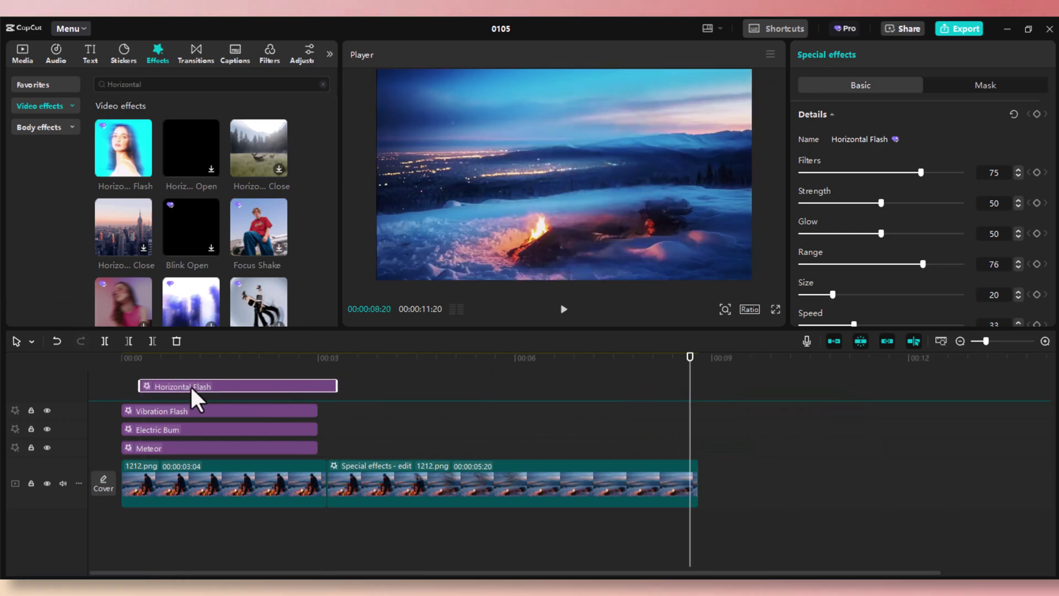
left_click_drag(190, 385, 181, 387)
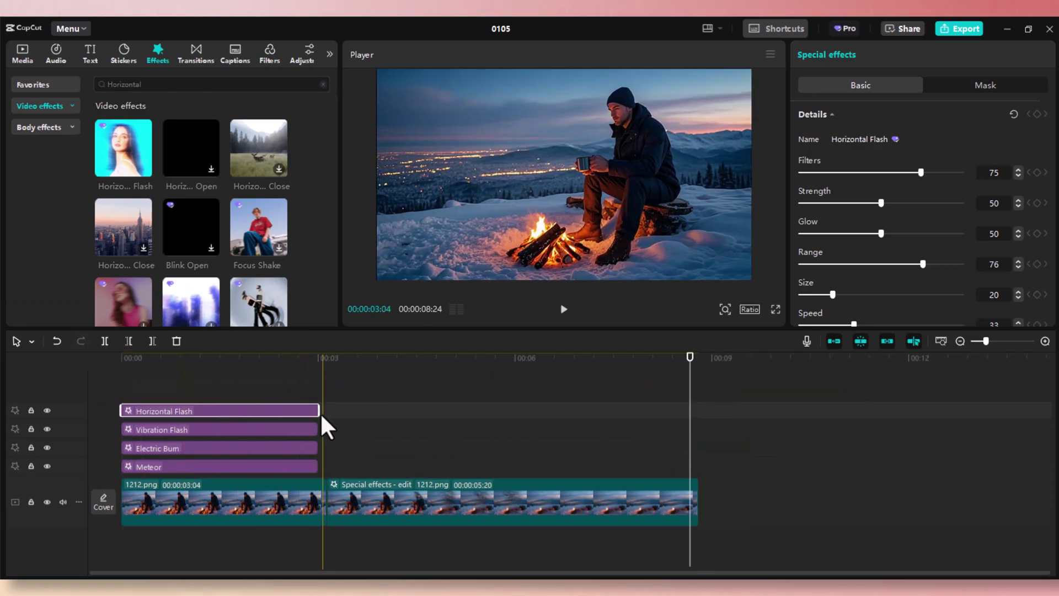
left_click_drag(321, 413, 697, 435)
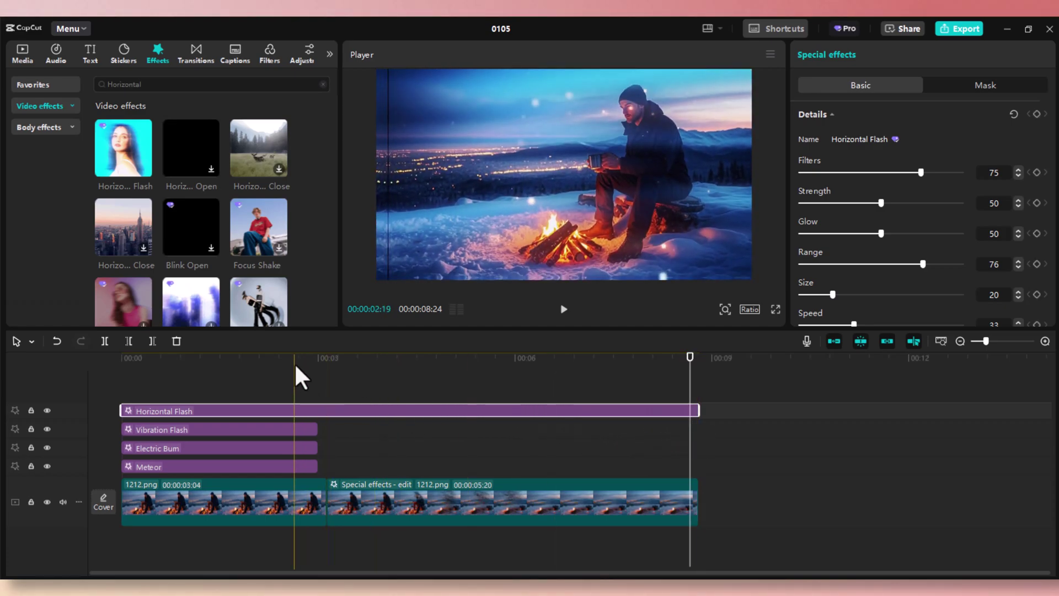
Play the video from the start to preview the Horizontal Flash effect over both clips.
left_click(259, 366)
left_click(119, 387)
key("space")
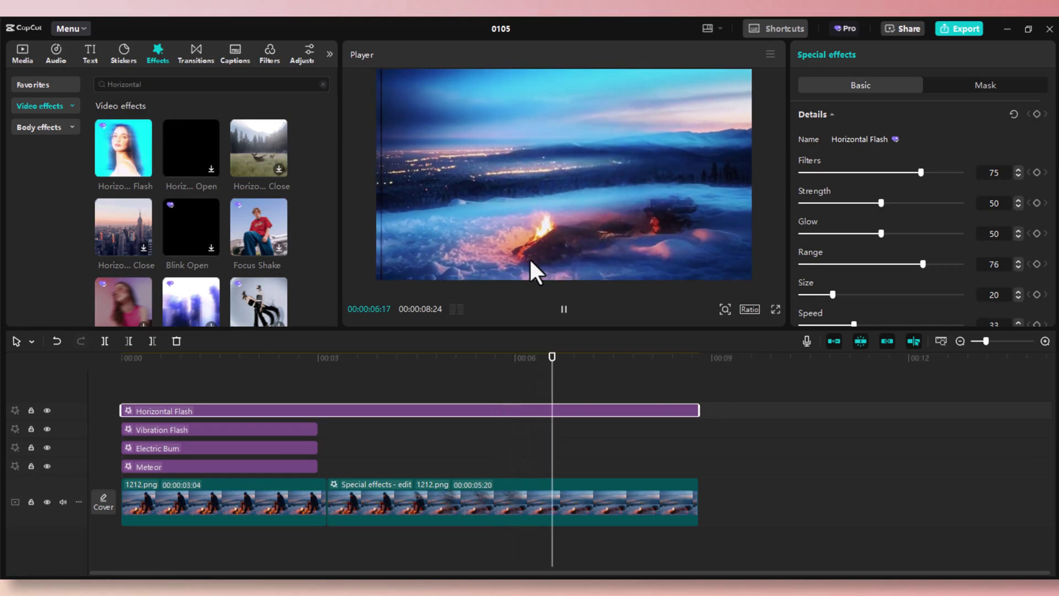
key("space")
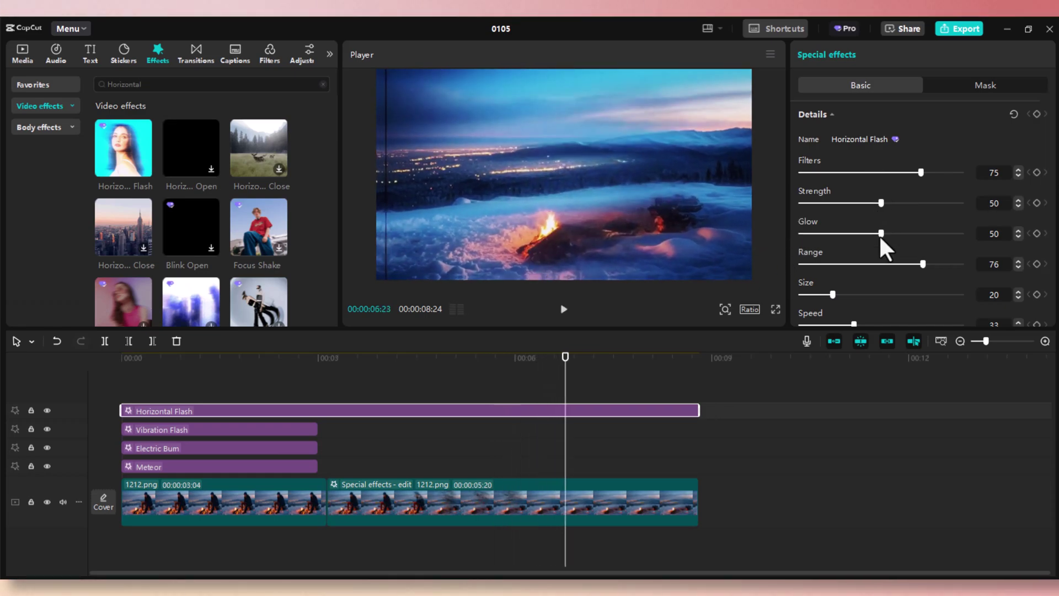
Set Horizontal Flash to Filters 18, Strength 11, Glow 25, Range 71 and Speed 3, checking frames around the cut between the clips.
left_click_drag(289, 366, 423, 386)
key("space")
left_click(292, 360)
left_click(246, 360)
left_click(331, 358)
key("space")
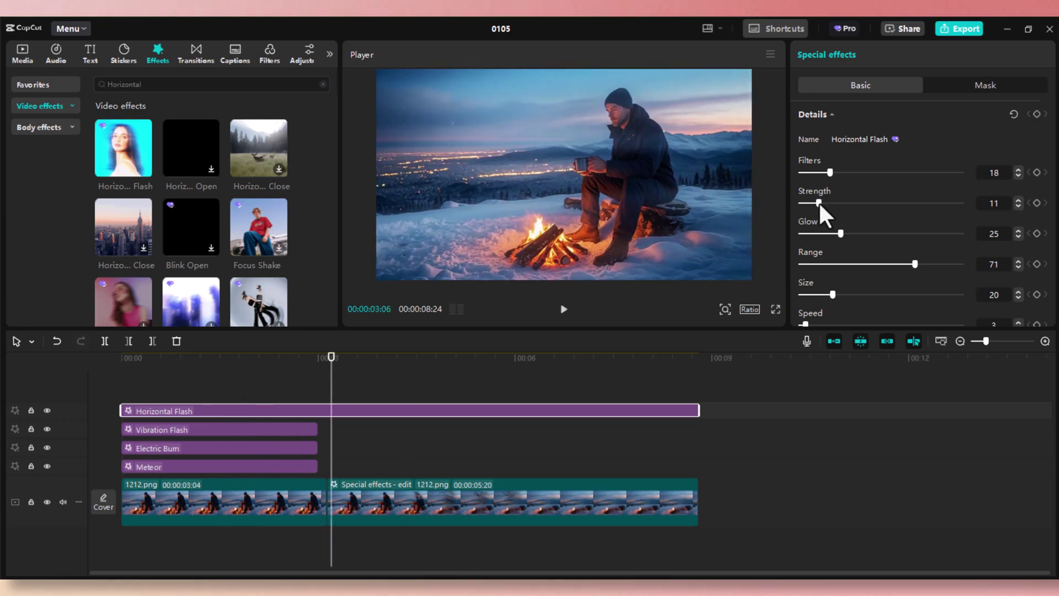
Turn on Auto adjust at intensity 80 for the first clip and compare its colours with the second clip across the cut.
left_click(251, 499)
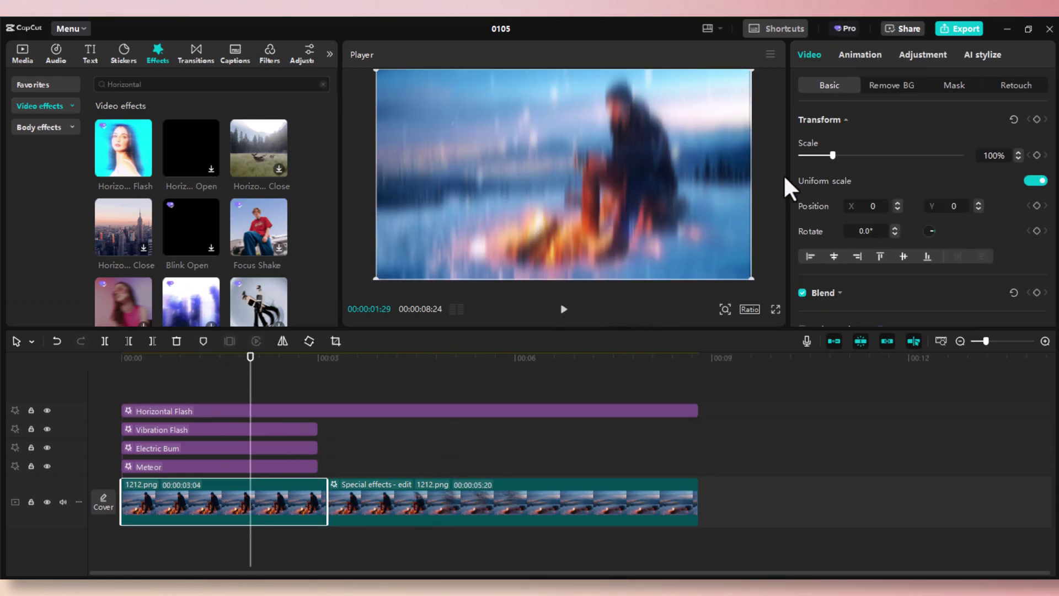
left_click(912, 51)
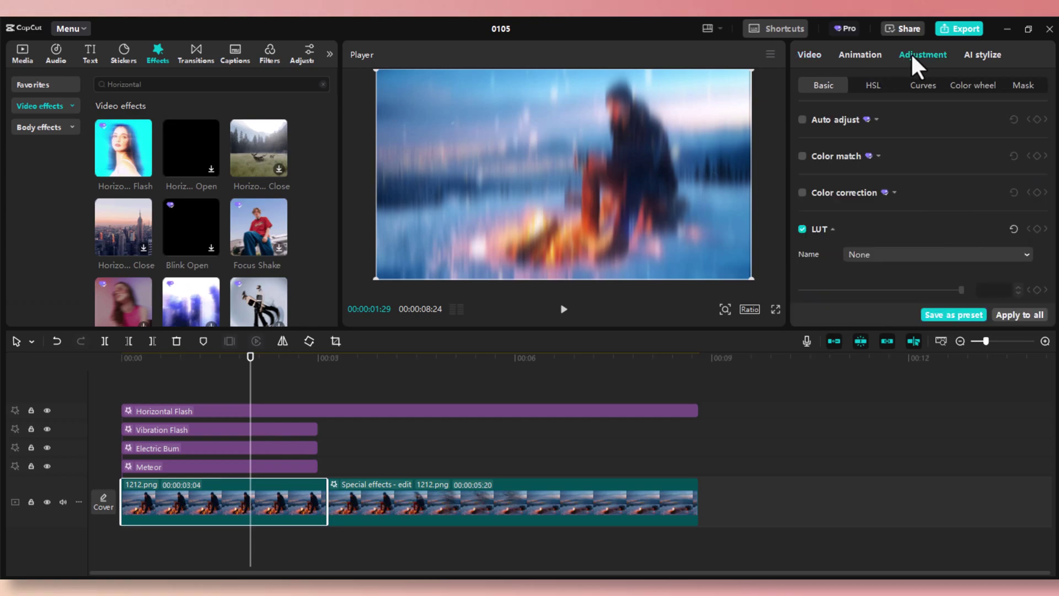
left_click(803, 121)
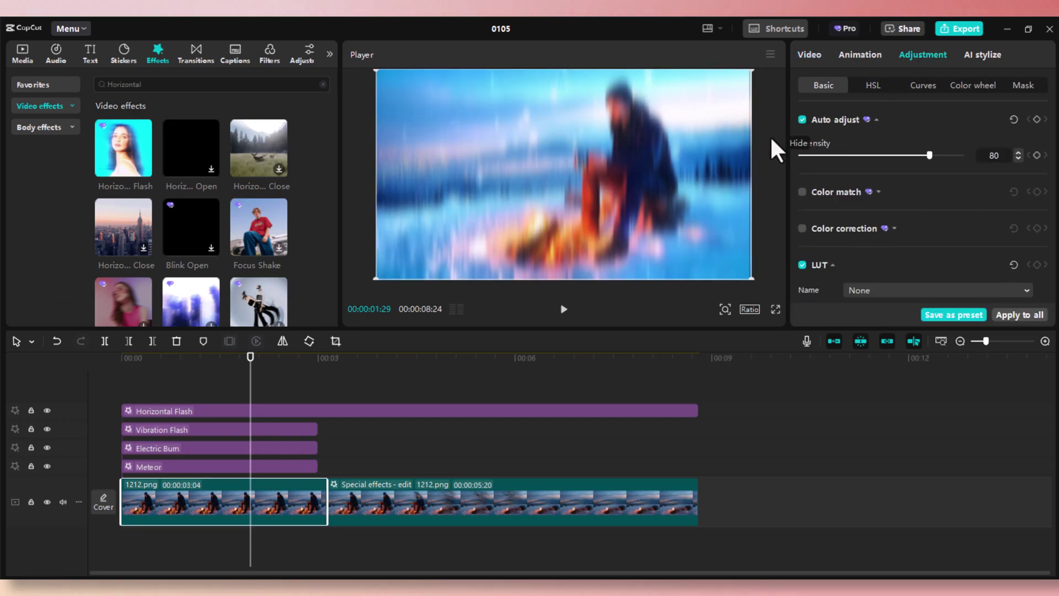
left_click(308, 358)
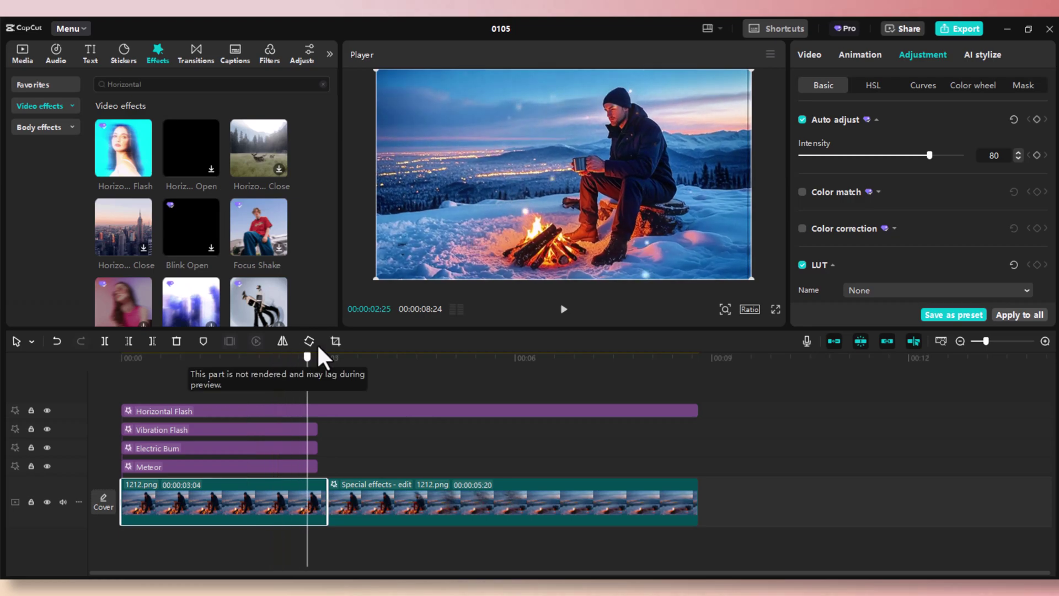
left_click_drag(326, 355, 347, 385)
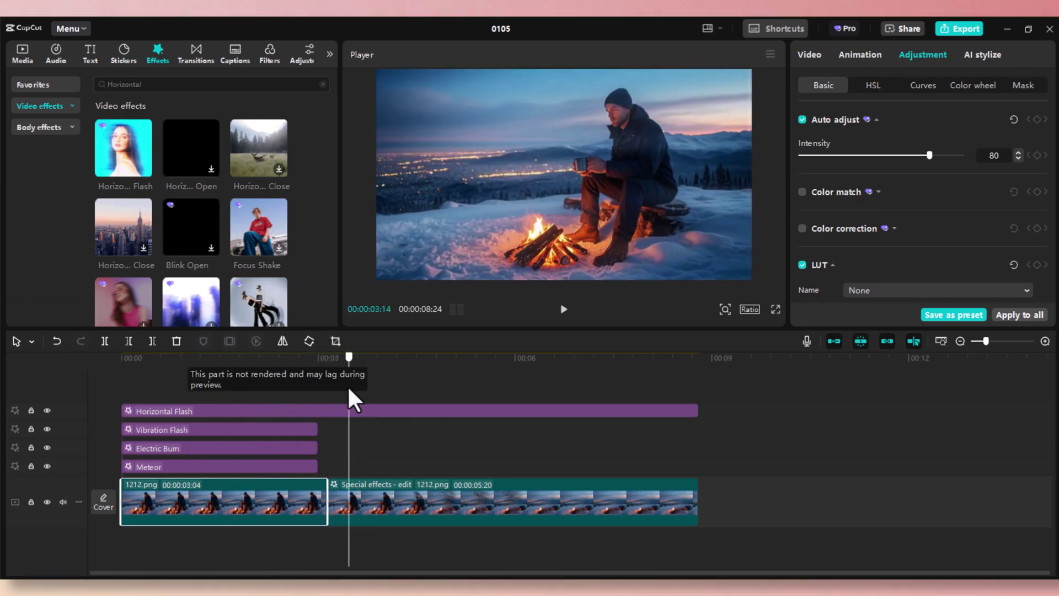
Turn on Auto adjust at intensity 80 for the second clip with the particle effect.
left_click(382, 482)
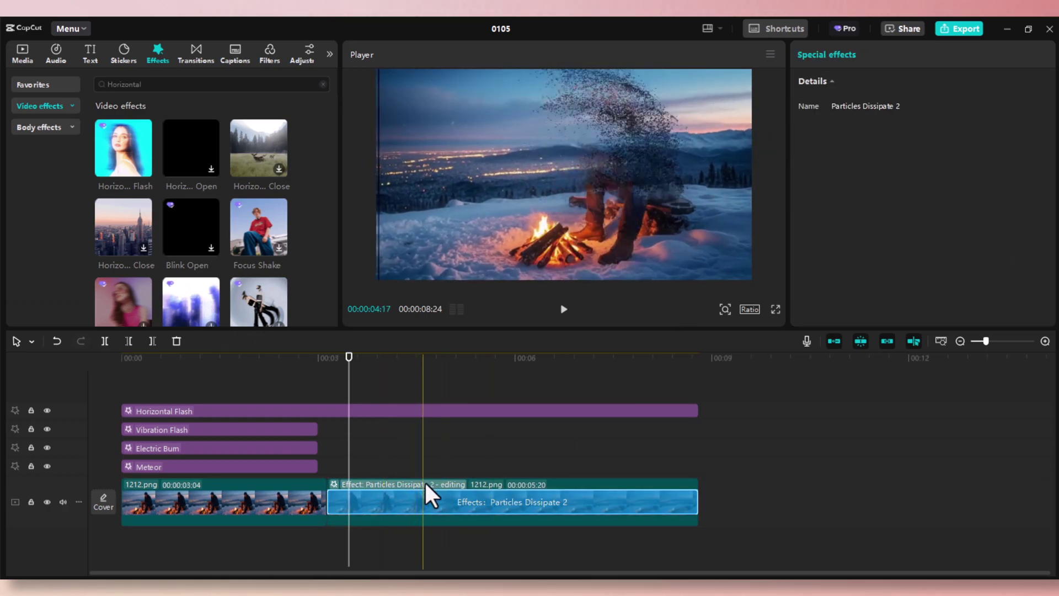
left_click(452, 476)
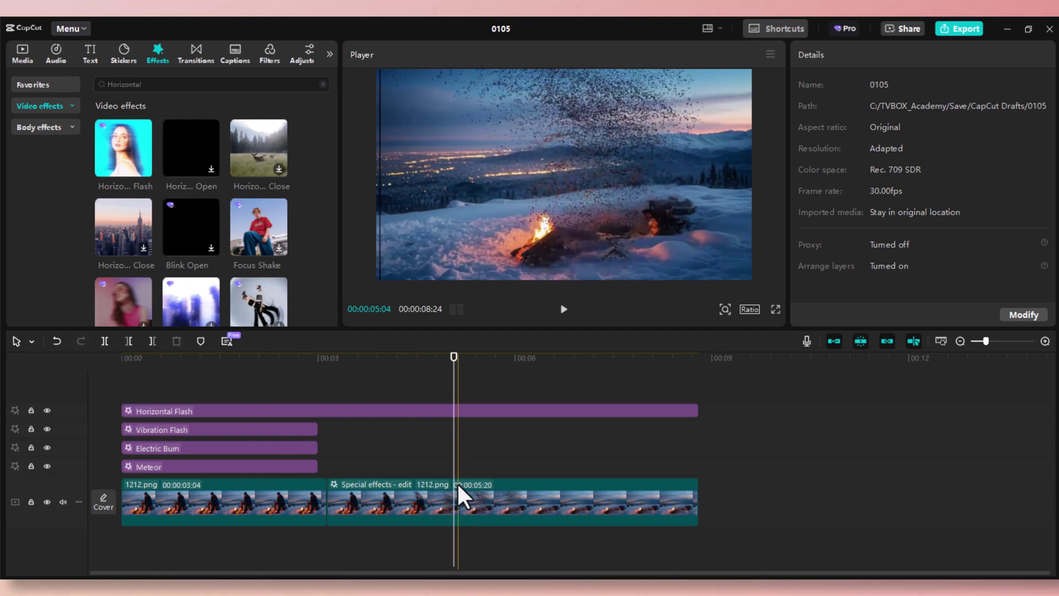
left_click(457, 481)
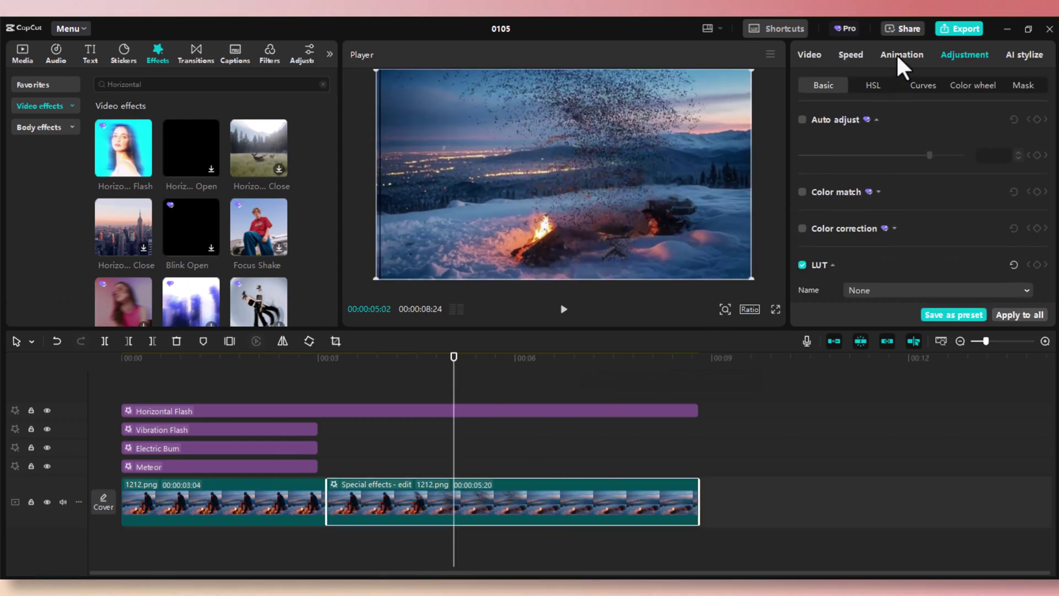
left_click(803, 119)
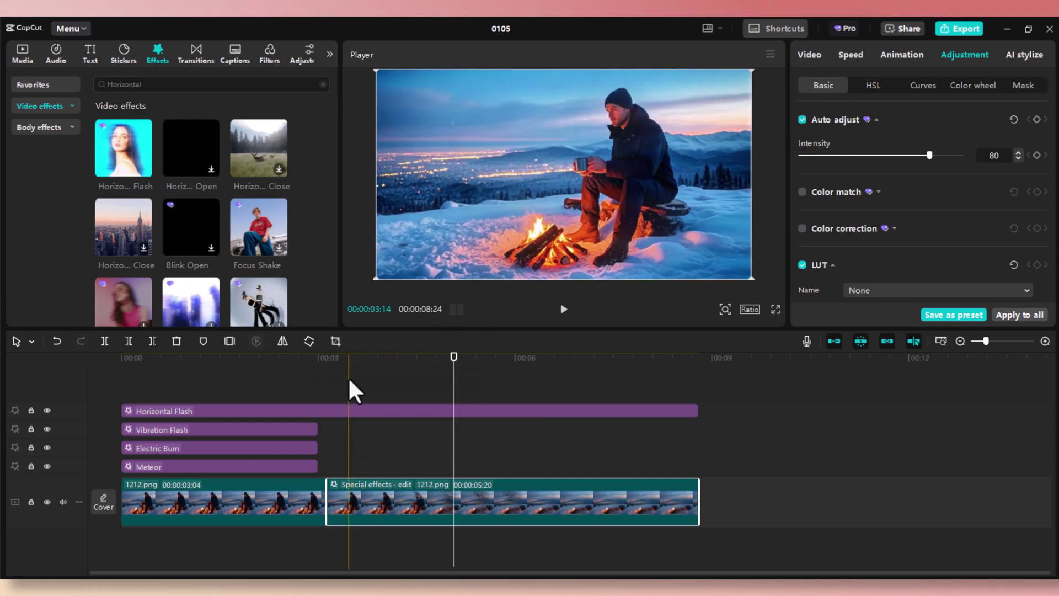
Play the video from the start and check several moments in both clips to review the colour adjustment.
left_click_drag(349, 376, 123, 383)
key("space")
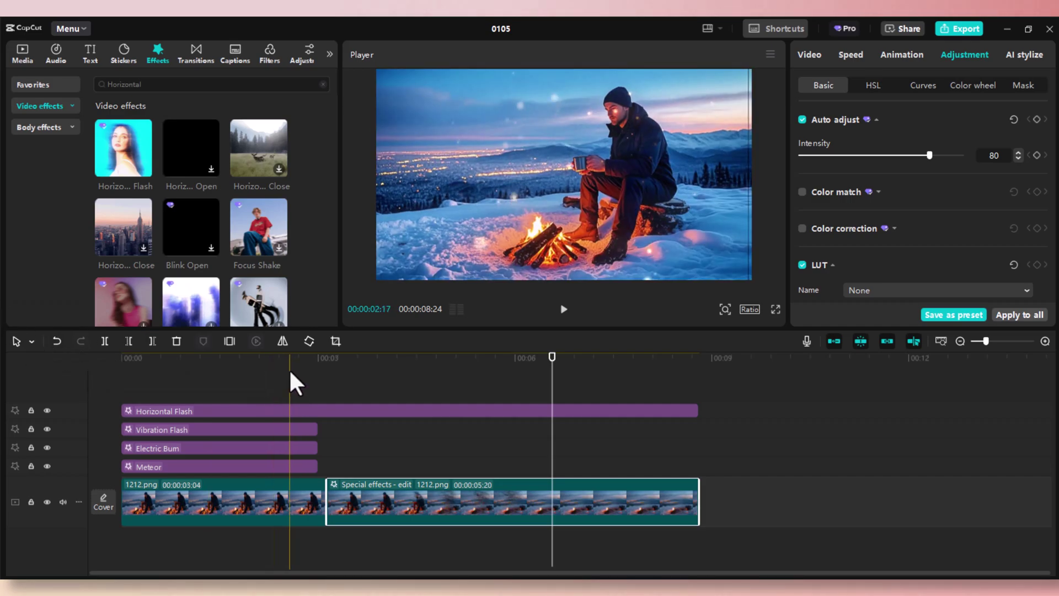
left_click(309, 375)
left_click(455, 374)
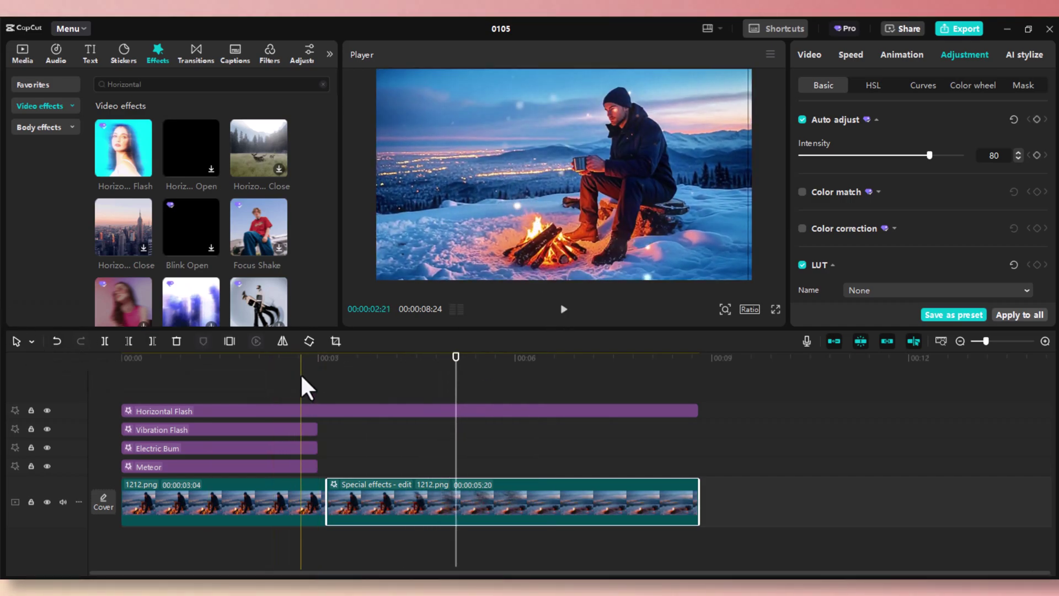
left_click(182, 372)
left_click(122, 381)
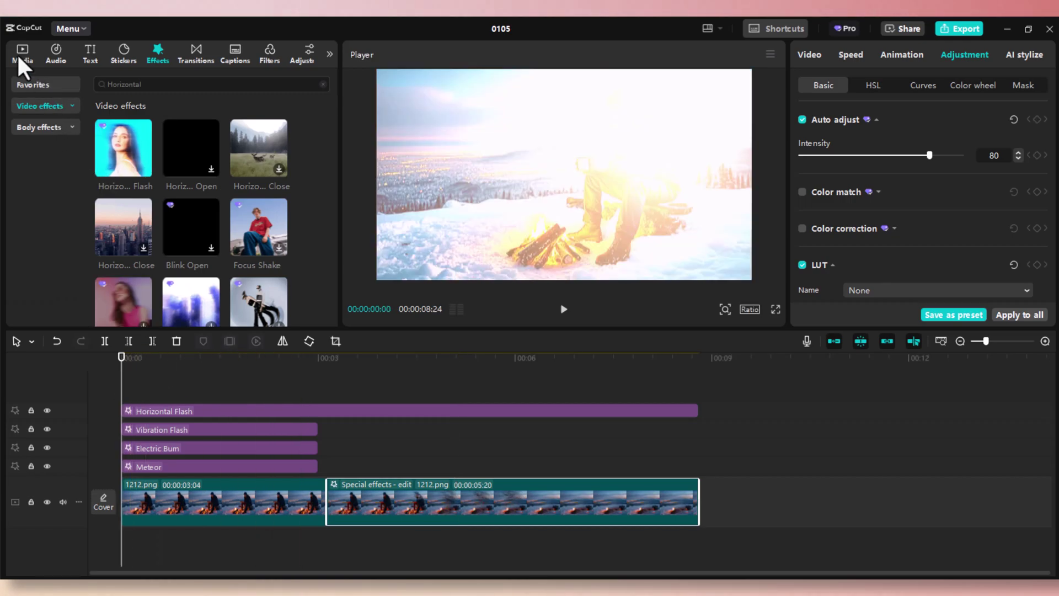
Search the media library for "bonfire", add the green-screen campfire footage, and move it to a track above the effects.
left_click(22, 56)
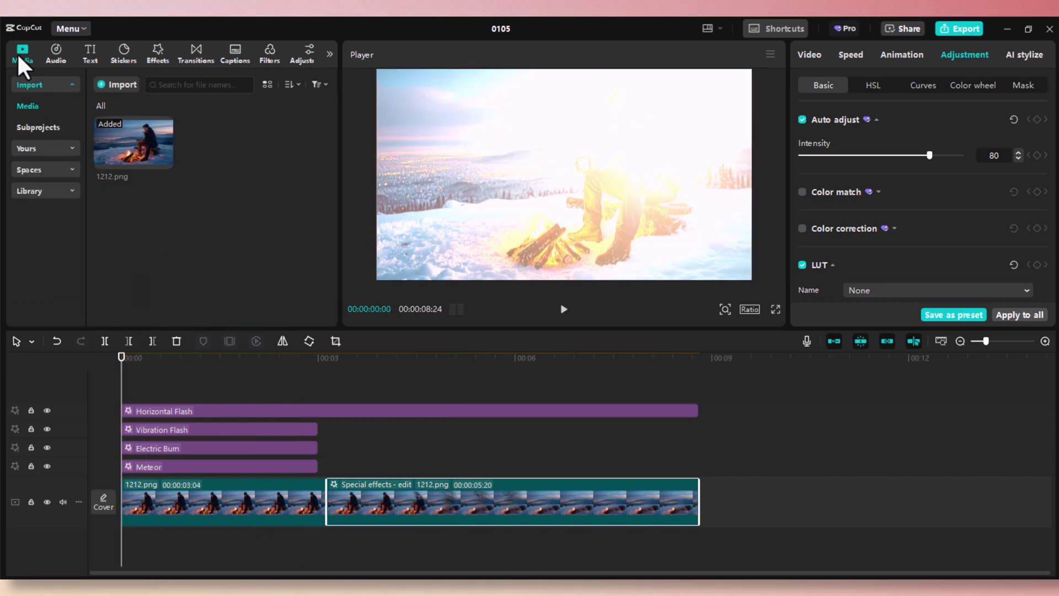
left_click(39, 191)
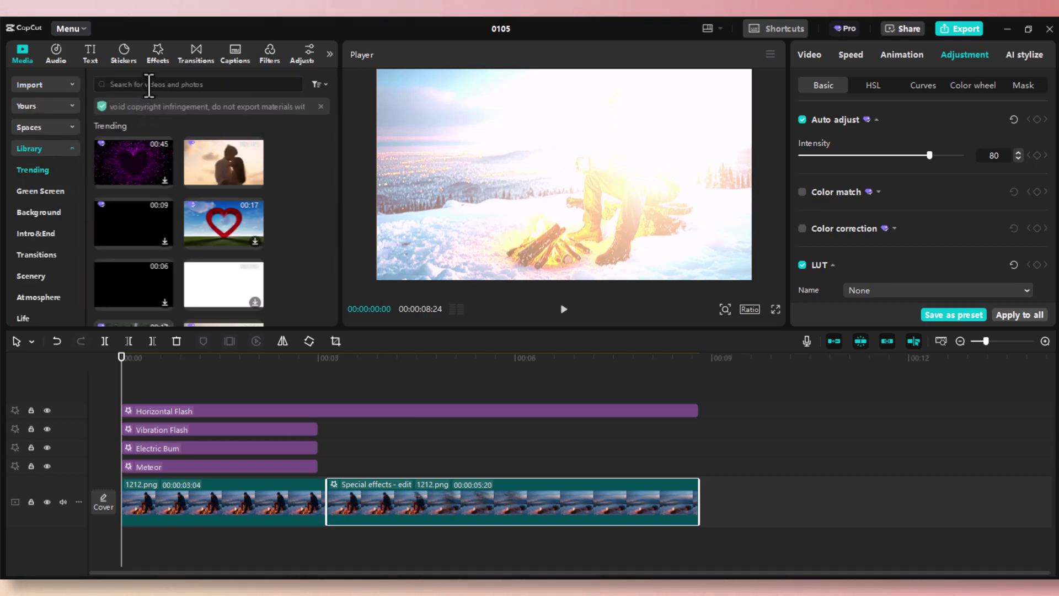
left_click(149, 86)
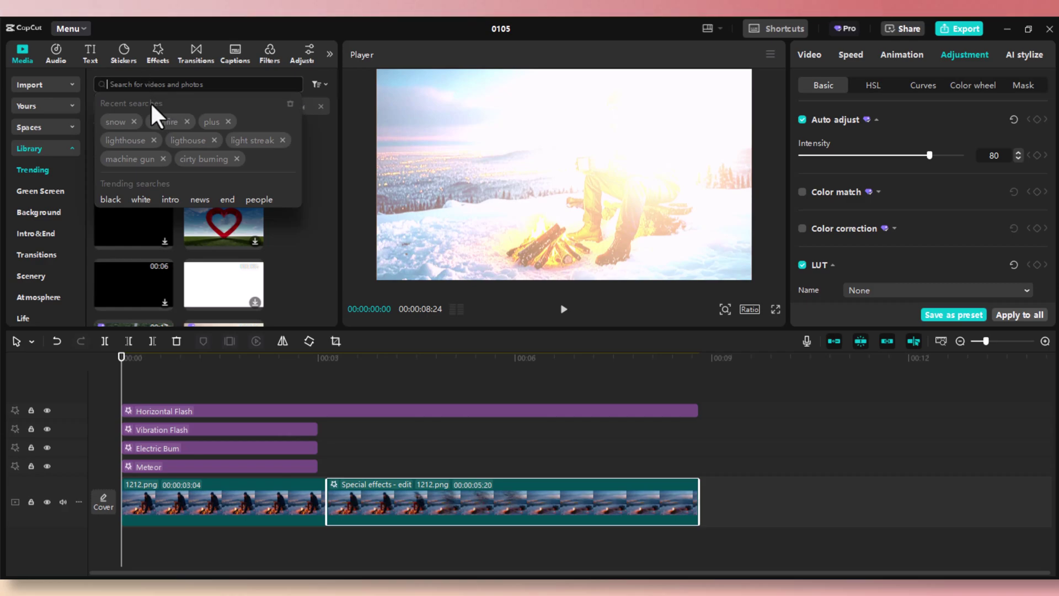
left_click(163, 124)
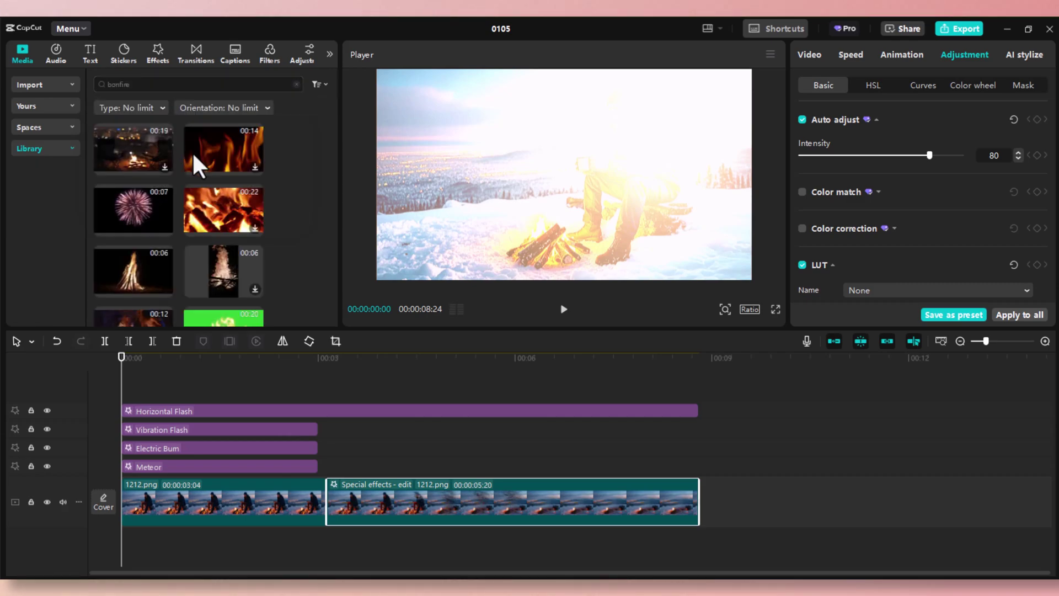
scroll(243, 301, "down", 1)
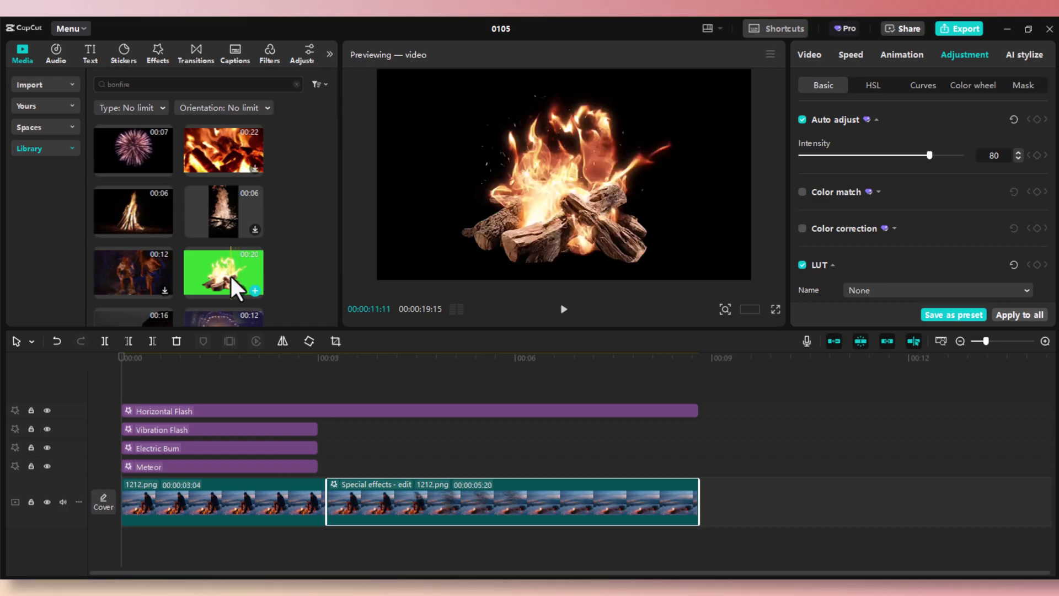
left_click(254, 288)
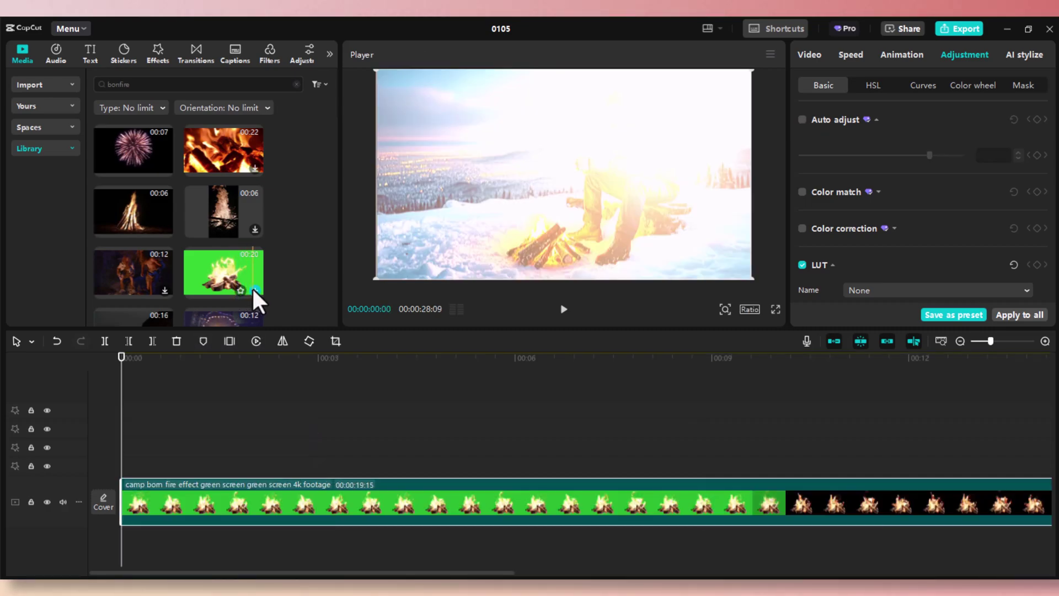
left_click_drag(309, 491, 319, 414)
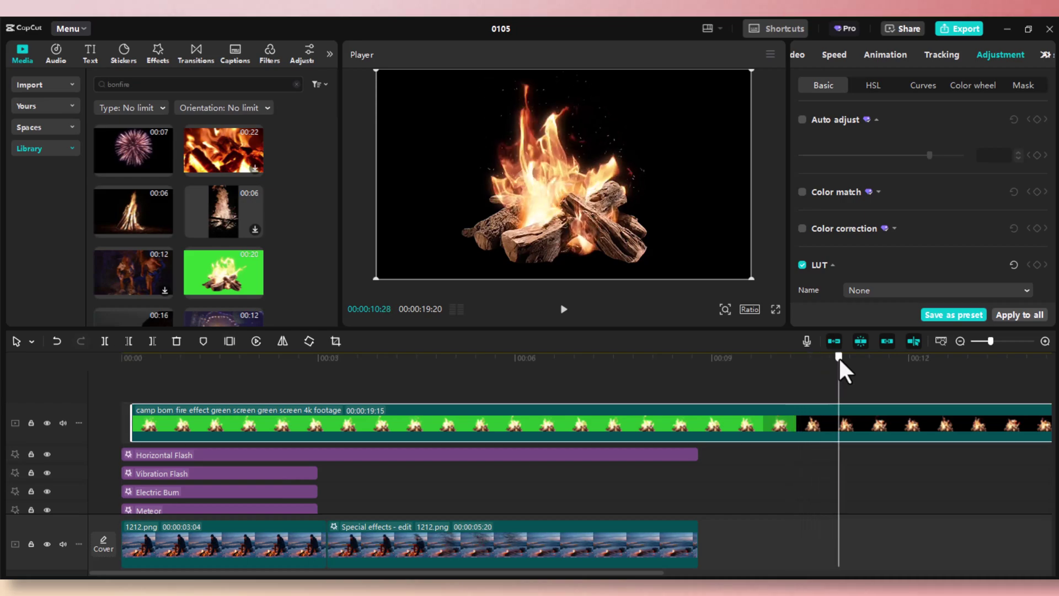
Cut the campfire footage down to 8:21 of its black-background part and place it at the timeline start, directly above the main clips.
left_click(841, 358)
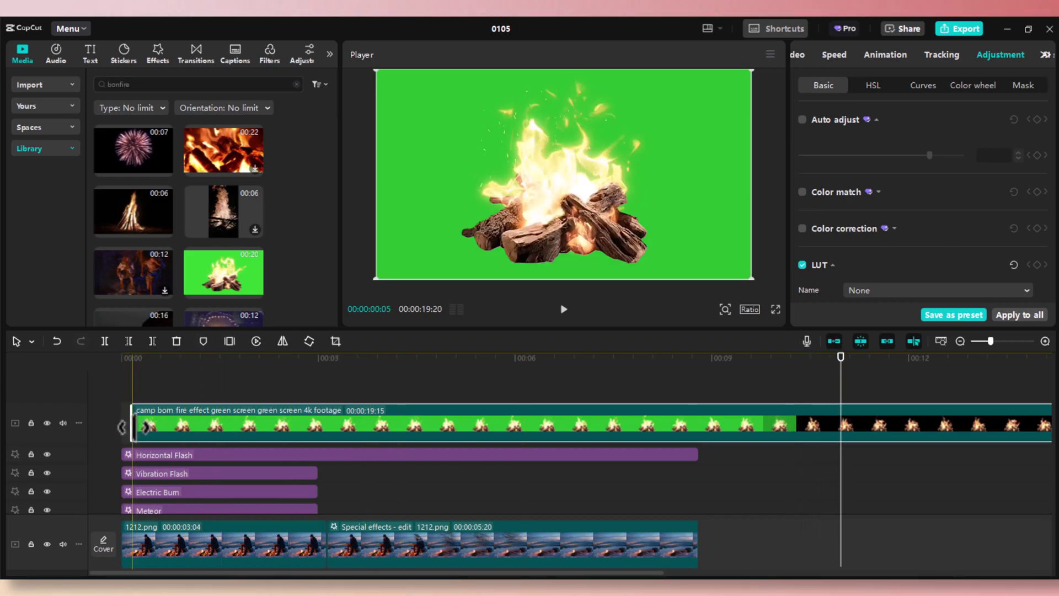
left_click_drag(215, 422, 29, 495)
left_click_drag(289, 495, 291, 501)
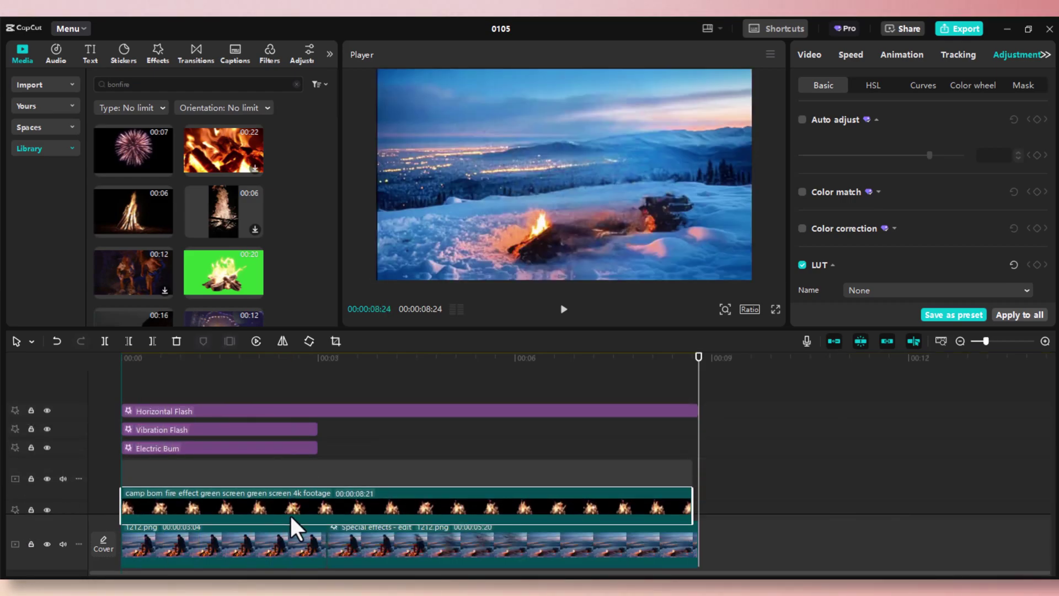
left_click_drag(297, 487, 299, 447)
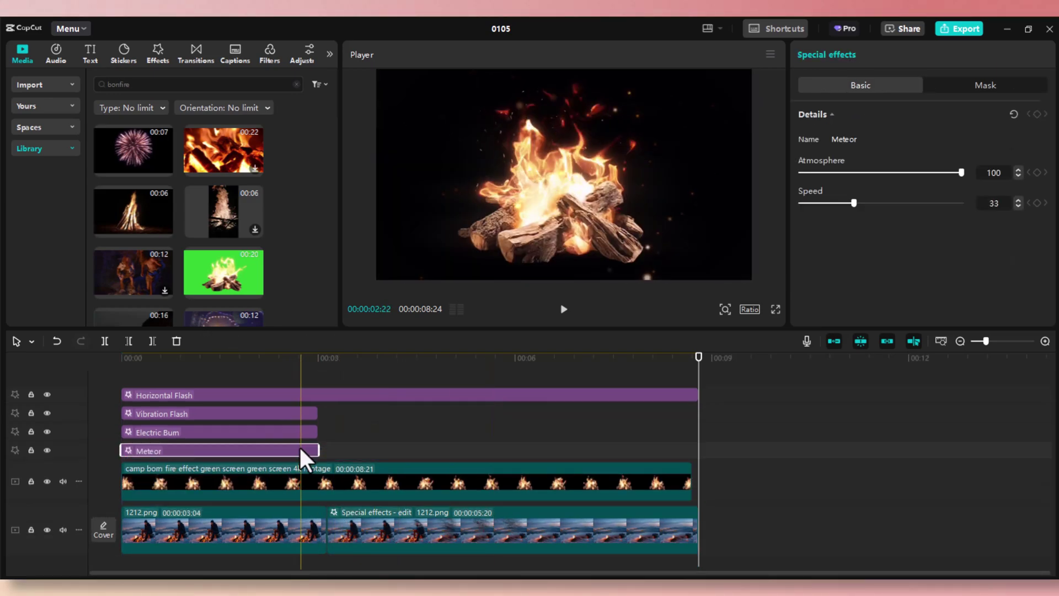
Set the blend mode of the campfire footage to Screen.
left_click(277, 472)
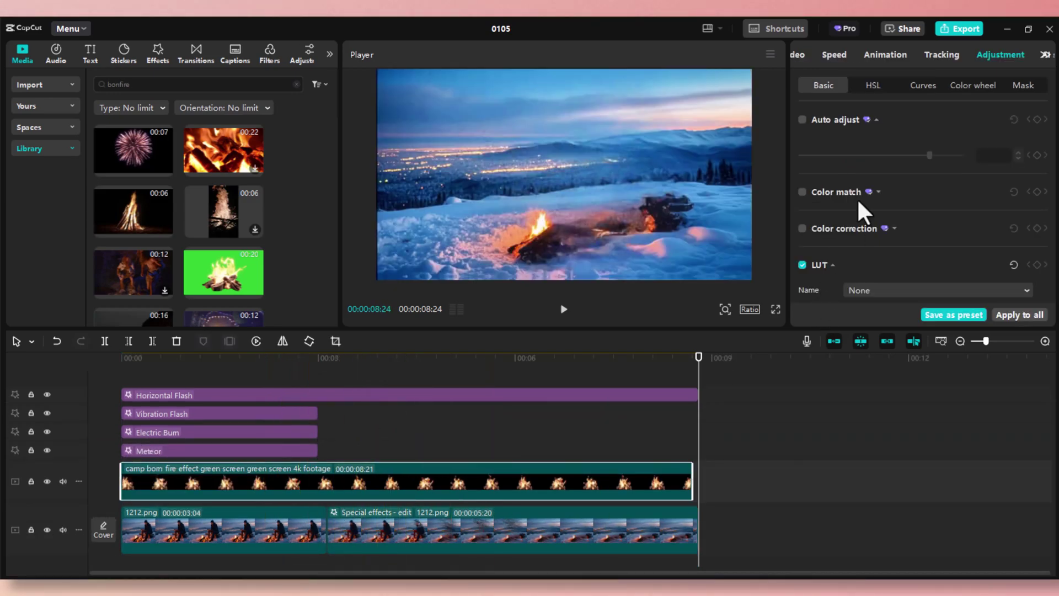
left_click(796, 54)
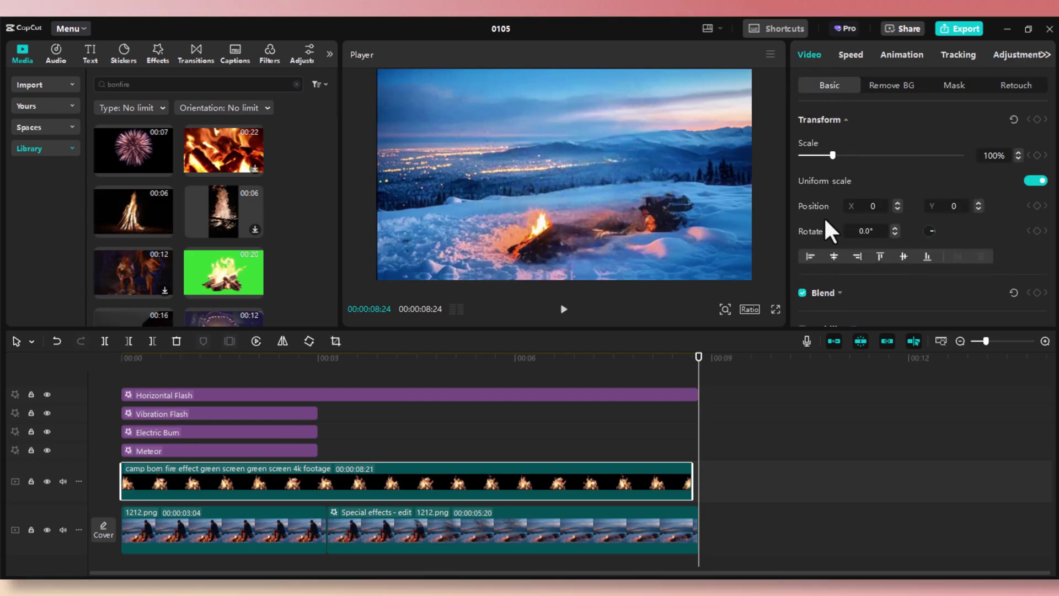
scroll(837, 263, "down", 2)
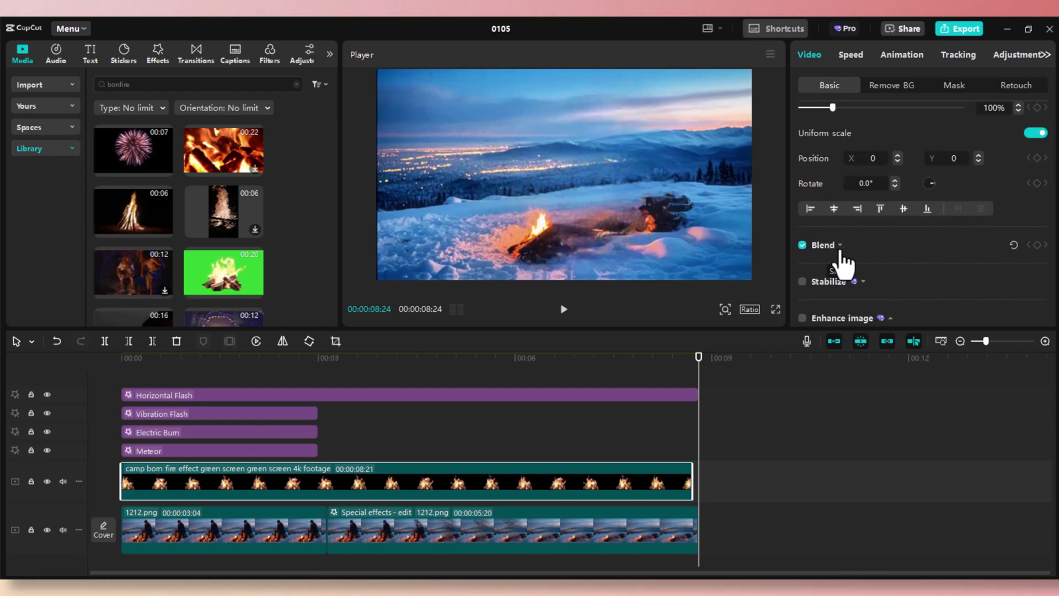
left_click(841, 251)
left_click(874, 269)
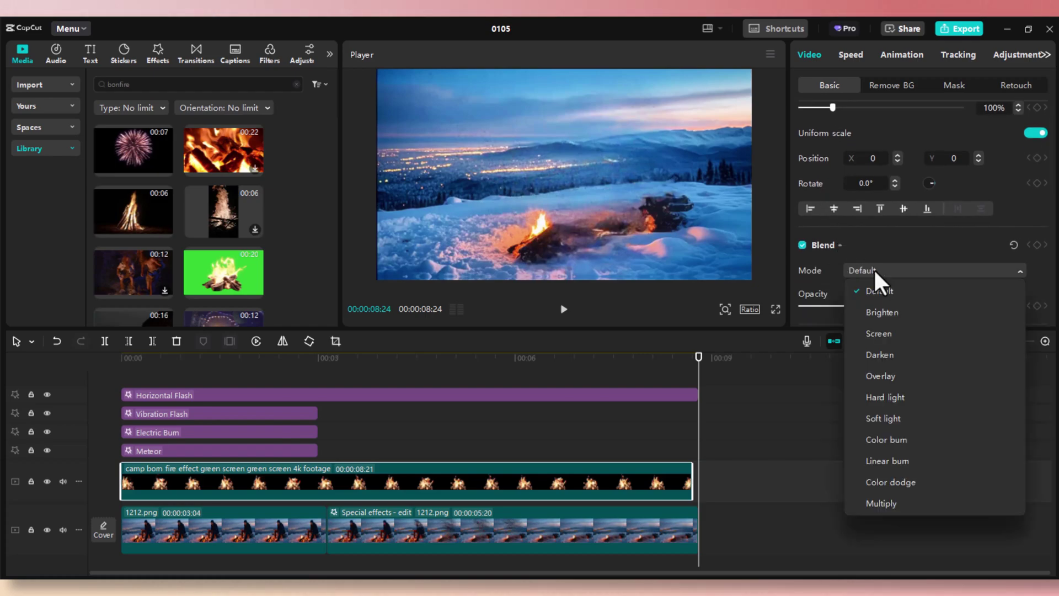
left_click(881, 330)
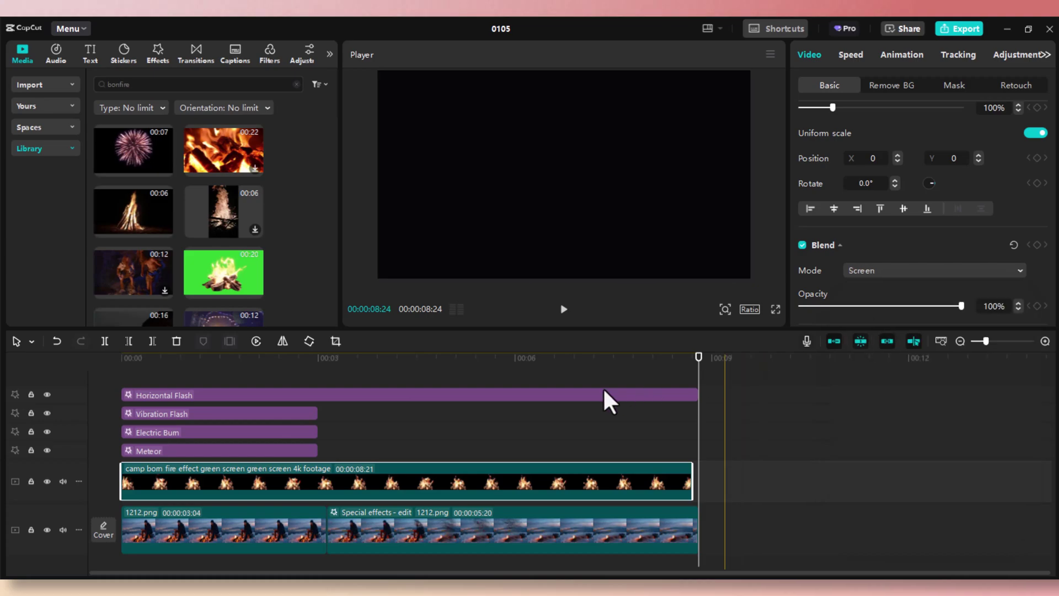
Scale the campfire footage to 44% and position it over the picture's fire at X -214, Y -603.
left_click(362, 372)
left_click_drag(355, 371, 285, 376)
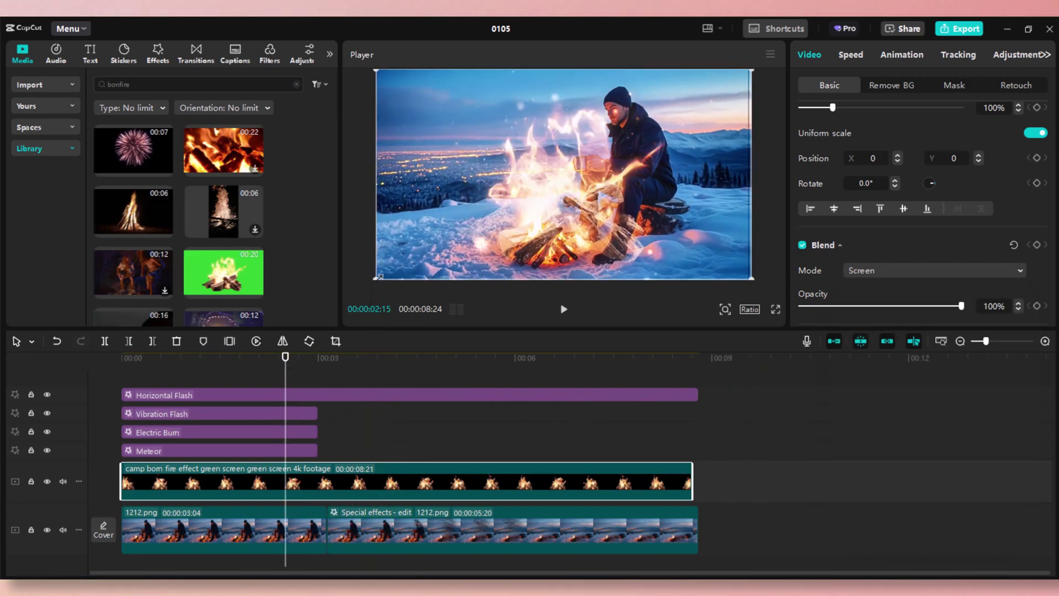
left_click_drag(380, 275, 508, 221)
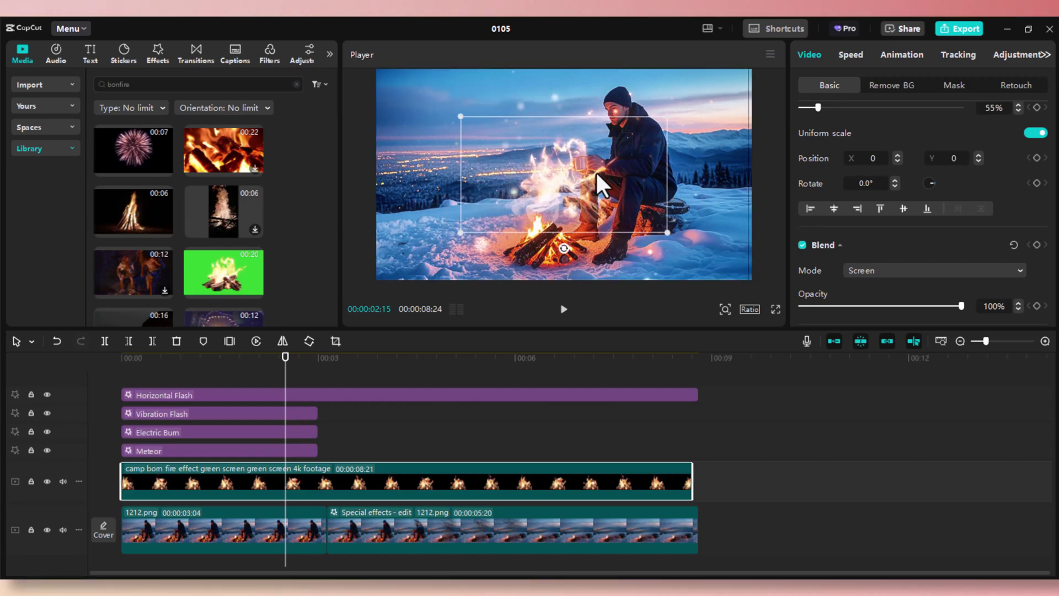
left_click_drag(579, 179, 561, 229)
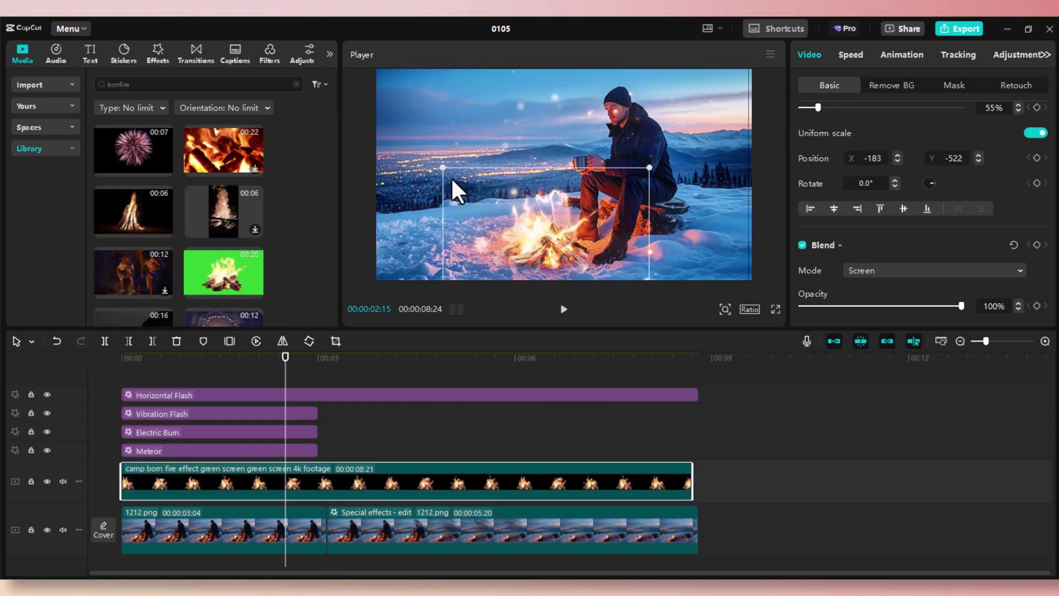
left_click_drag(446, 169, 475, 189)
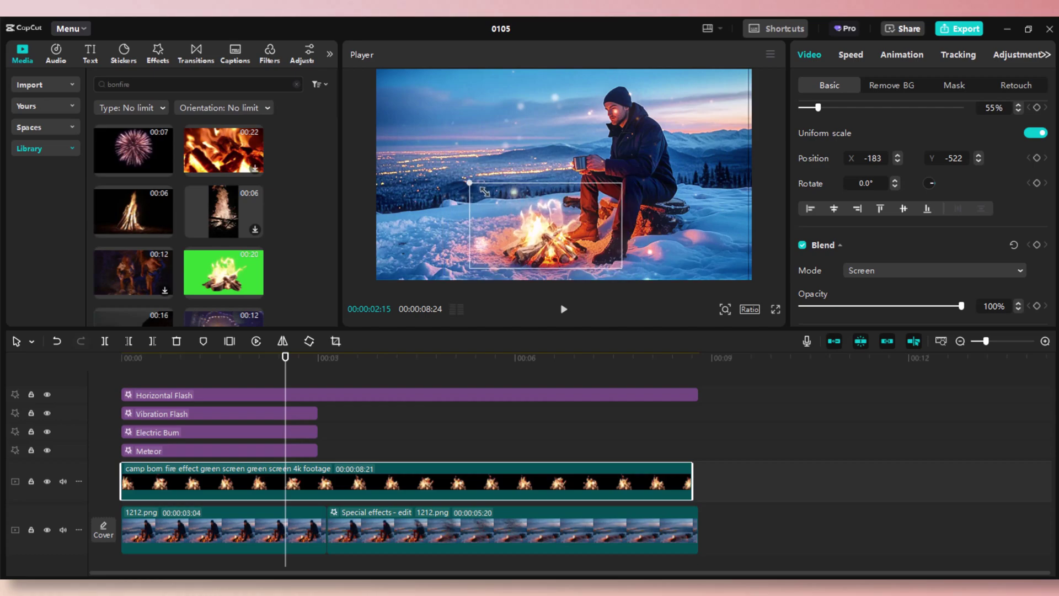
left_click_drag(553, 228, 544, 231)
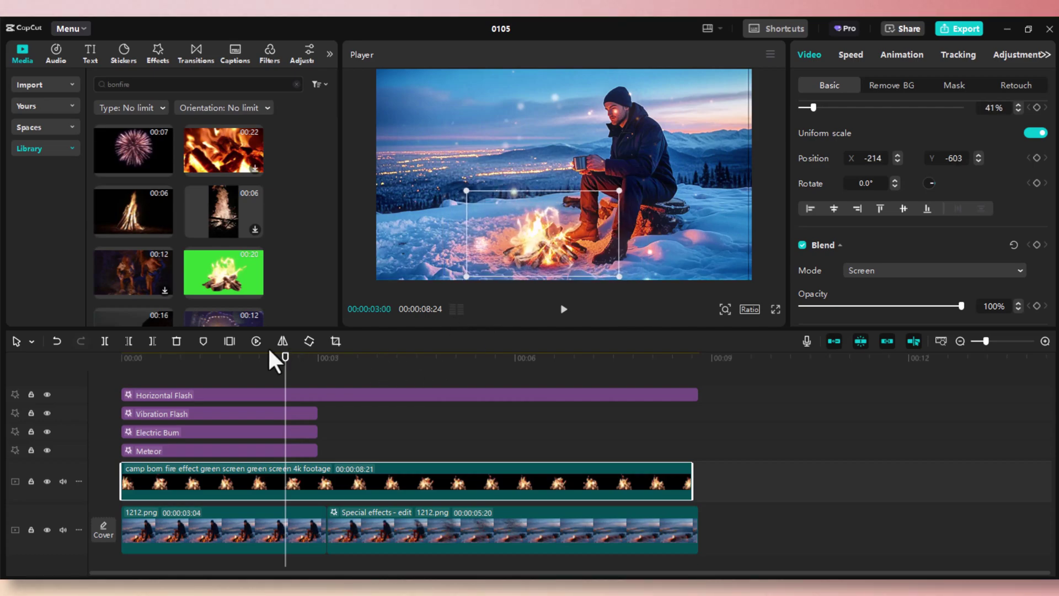
left_click_drag(227, 357, 394, 368)
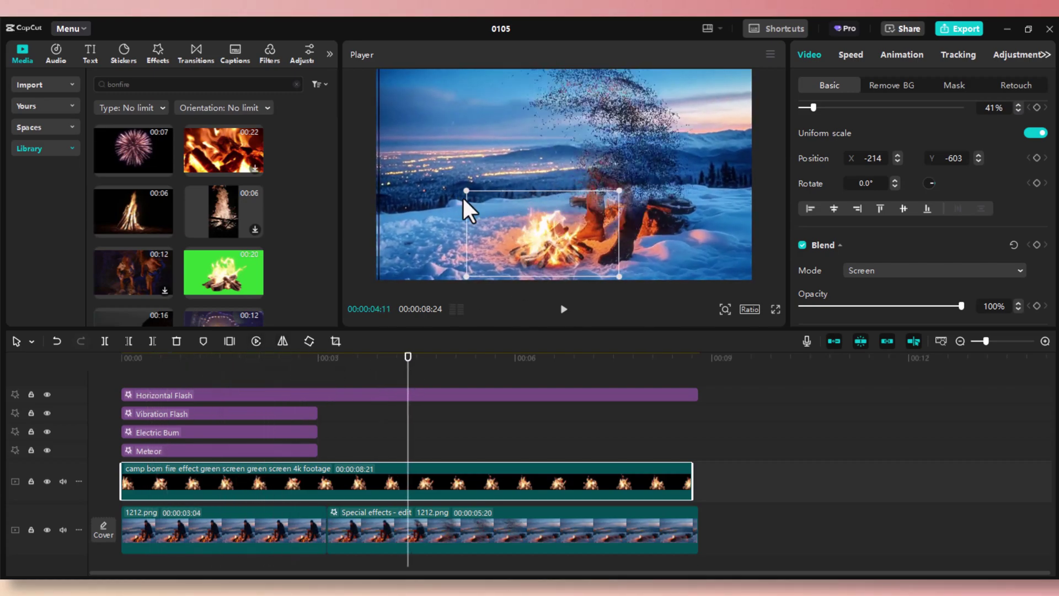
left_click_drag(466, 192, 460, 187)
Play the video from the start and scrub through the dissolve to review the blended campfire.
left_click(349, 360)
left_click_drag(348, 363, 114, 379)
key("space")
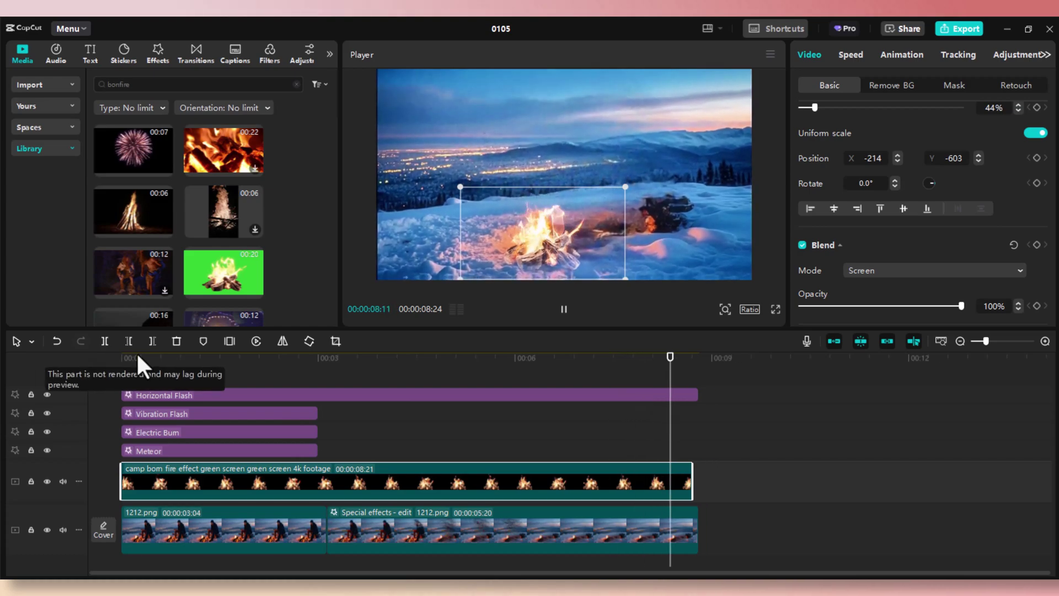
key("space")
left_click_drag(199, 362, 384, 416)
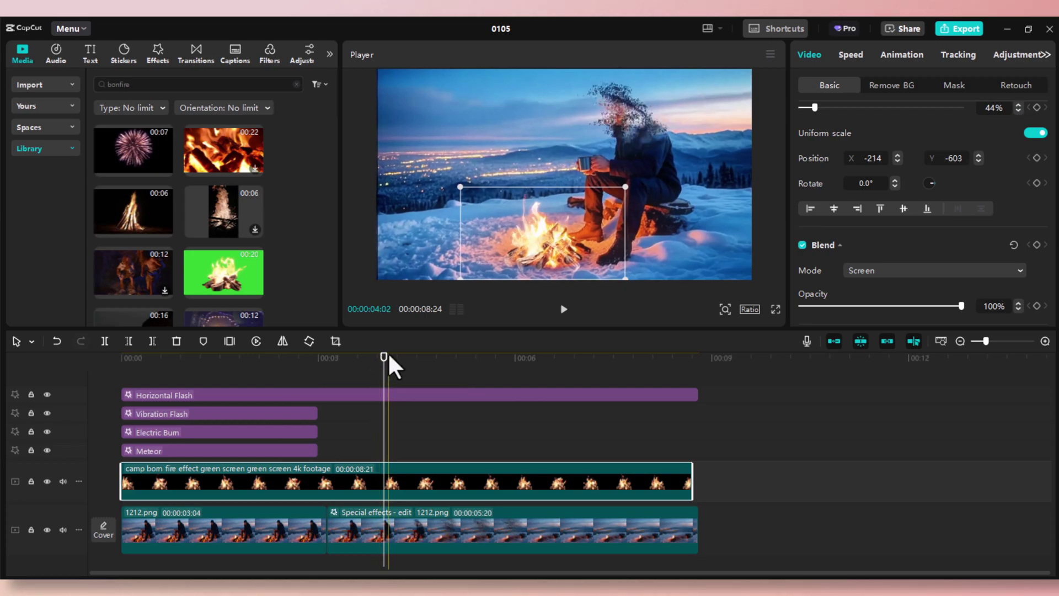
left_click_drag(390, 356, 512, 357)
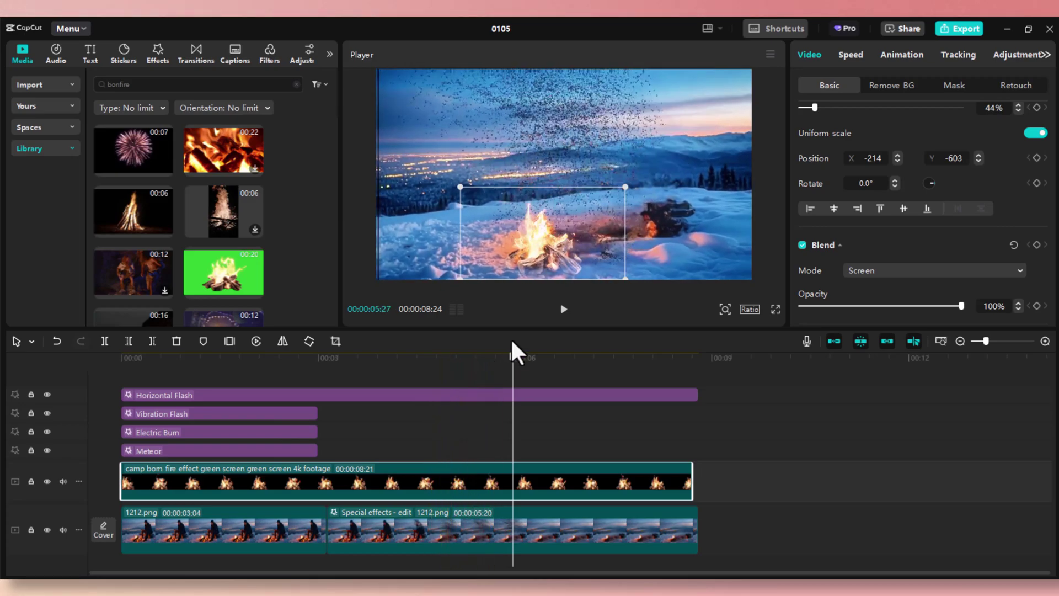
Duplicate the second 1212.png clip onto a new track directly above it, aligned with the original.
left_click(433, 522)
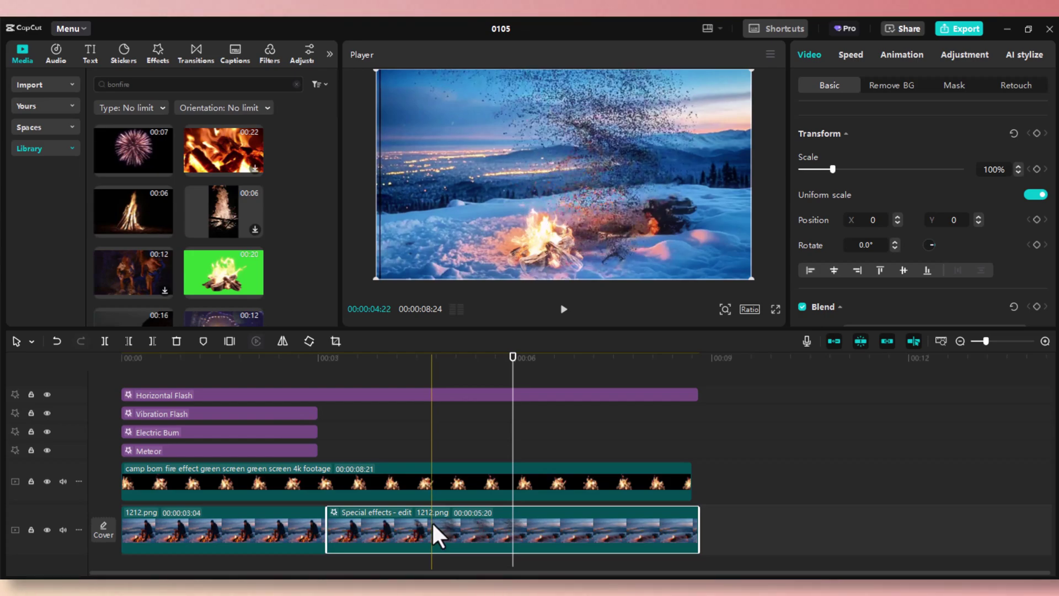
key("alt")
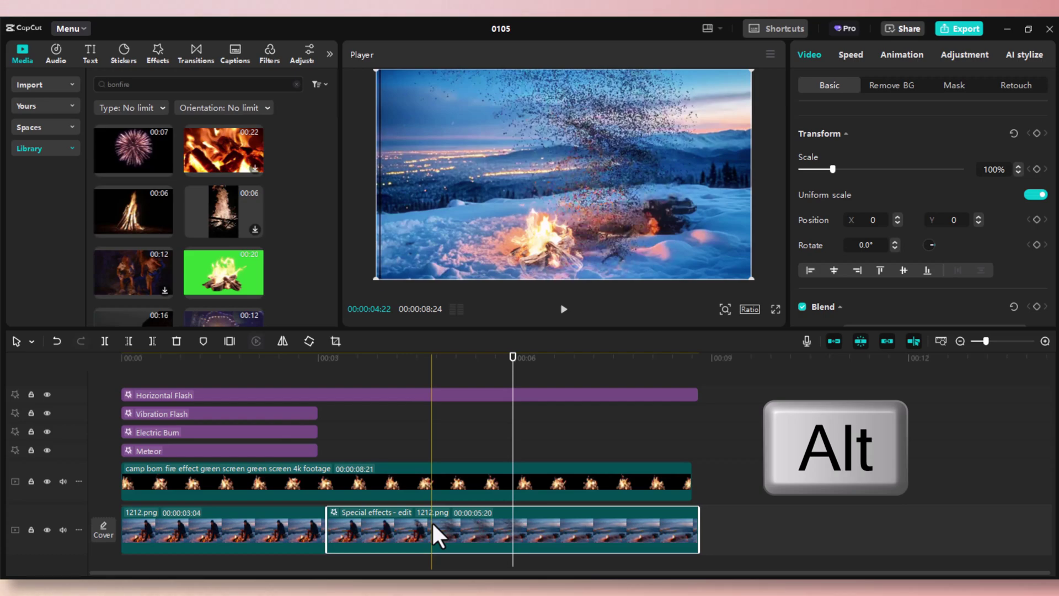
left_click_drag(432, 521, 563, 496)
left_click_drag(380, 475, 389, 479)
Delete the Particles Dissipate 2 effect from the duplicated clip and check the dissolve section of the timeline.
left_click(500, 353)
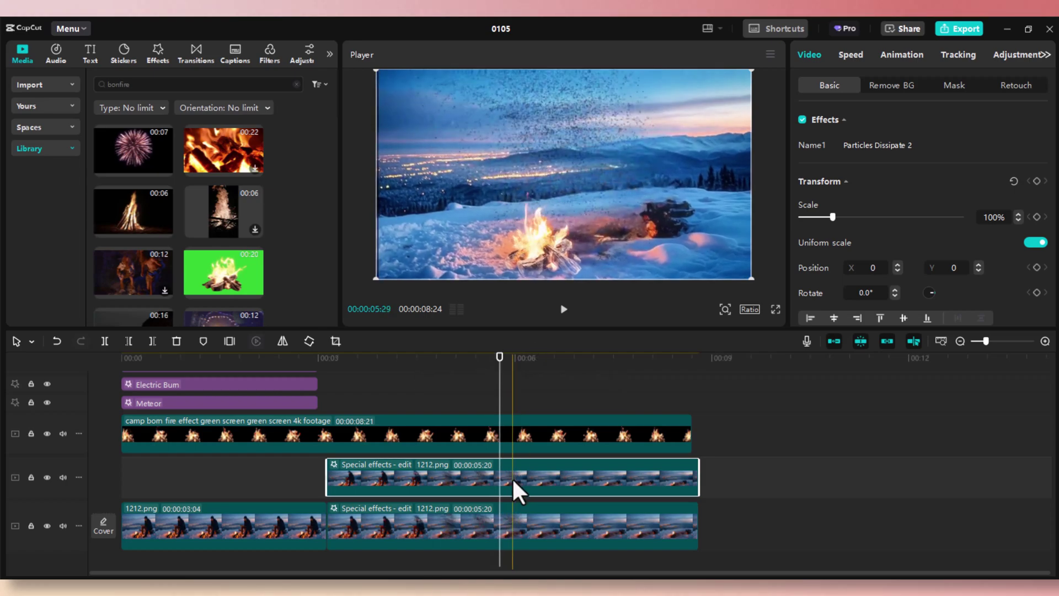
left_click(644, 478)
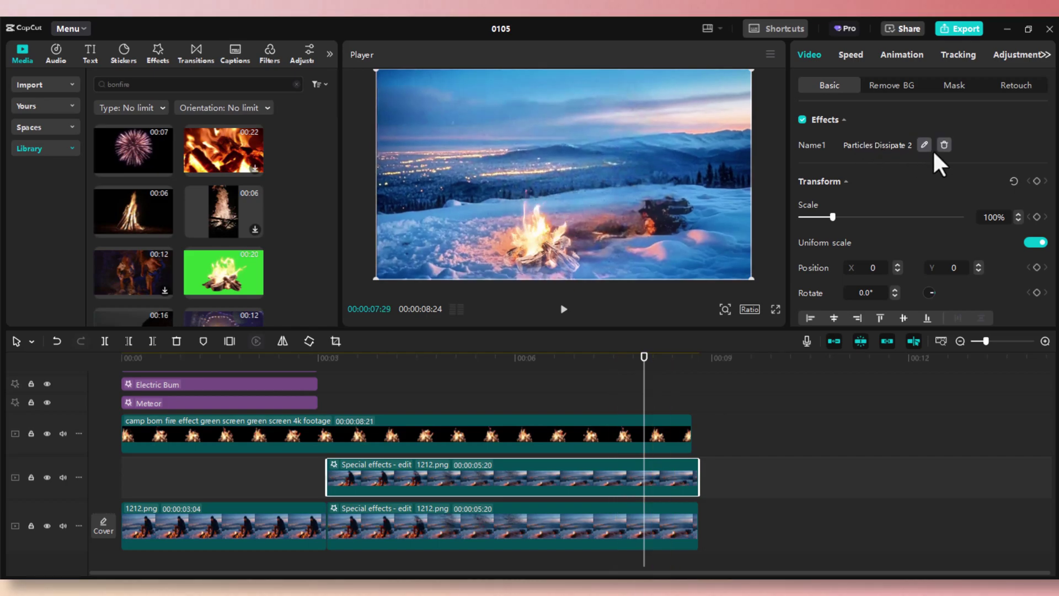
left_click(945, 142)
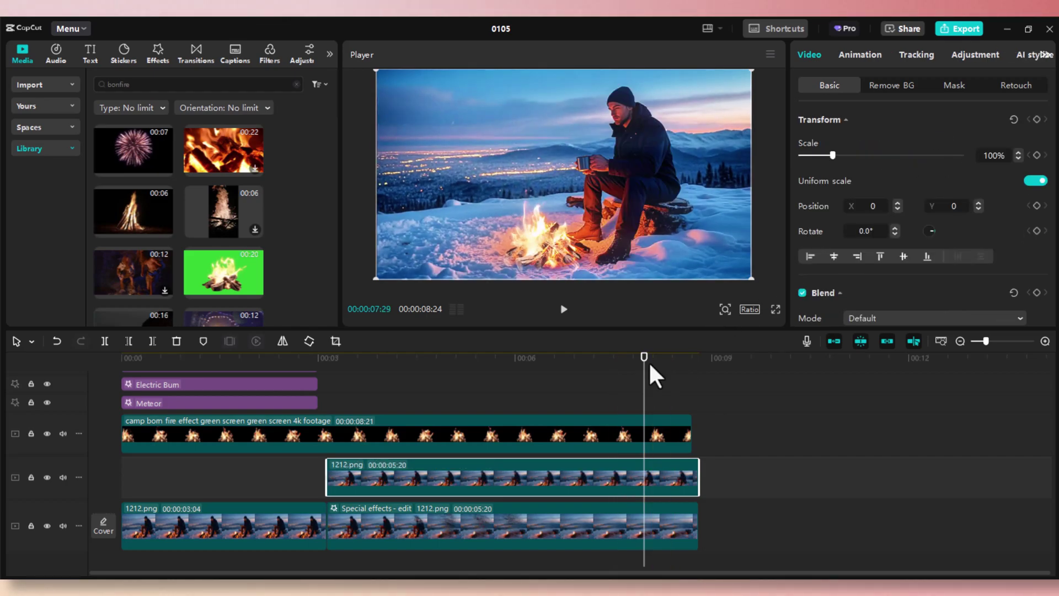
left_click(596, 359)
left_click_drag(604, 375, 606, 436)
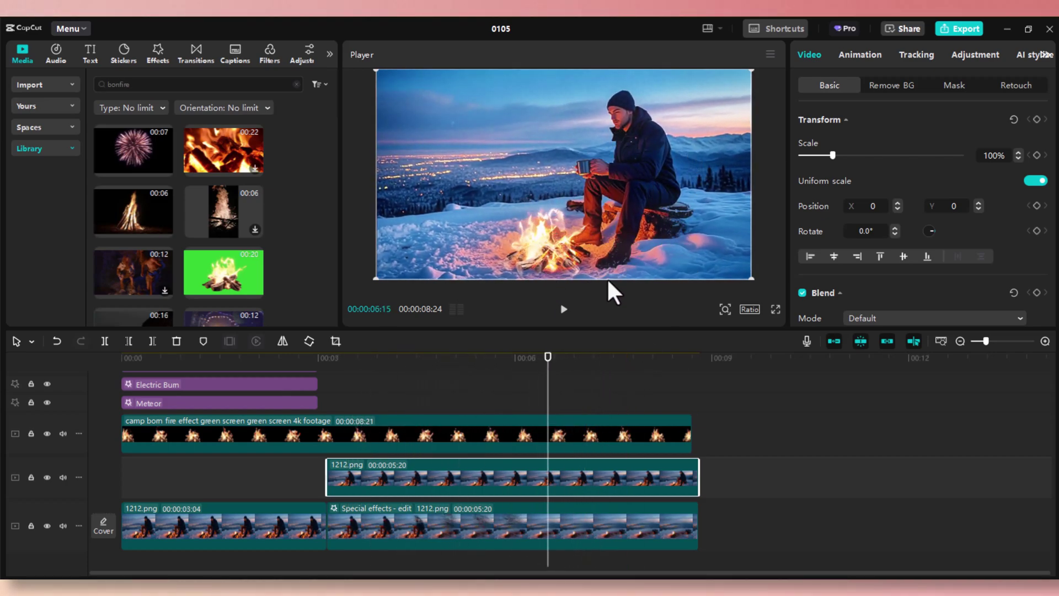
Add a Pen mask to the duplicated clip, outlining only the campfire with a closed path.
left_click(953, 83)
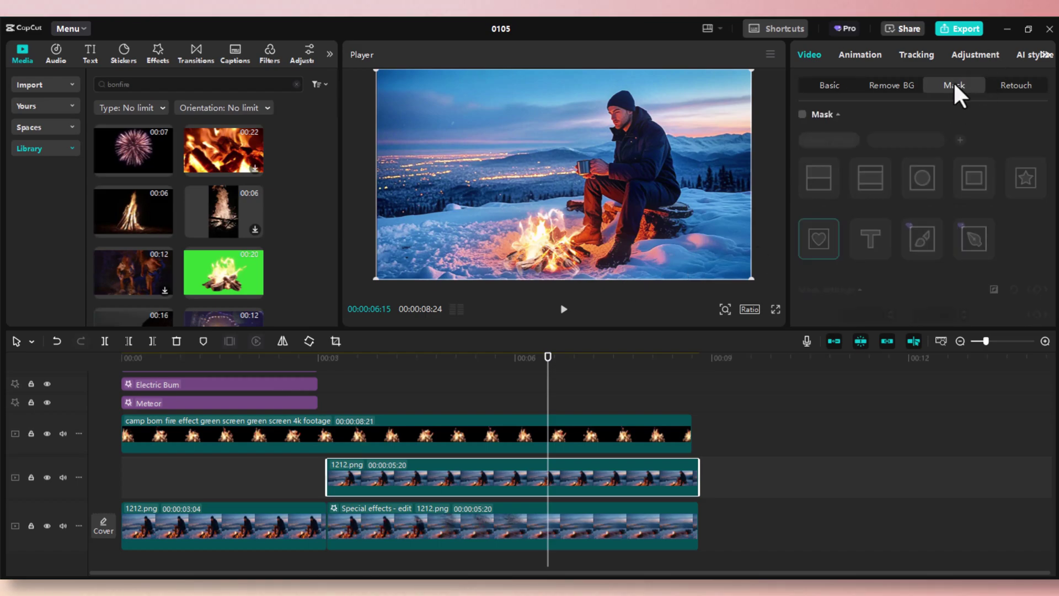
left_click(803, 115)
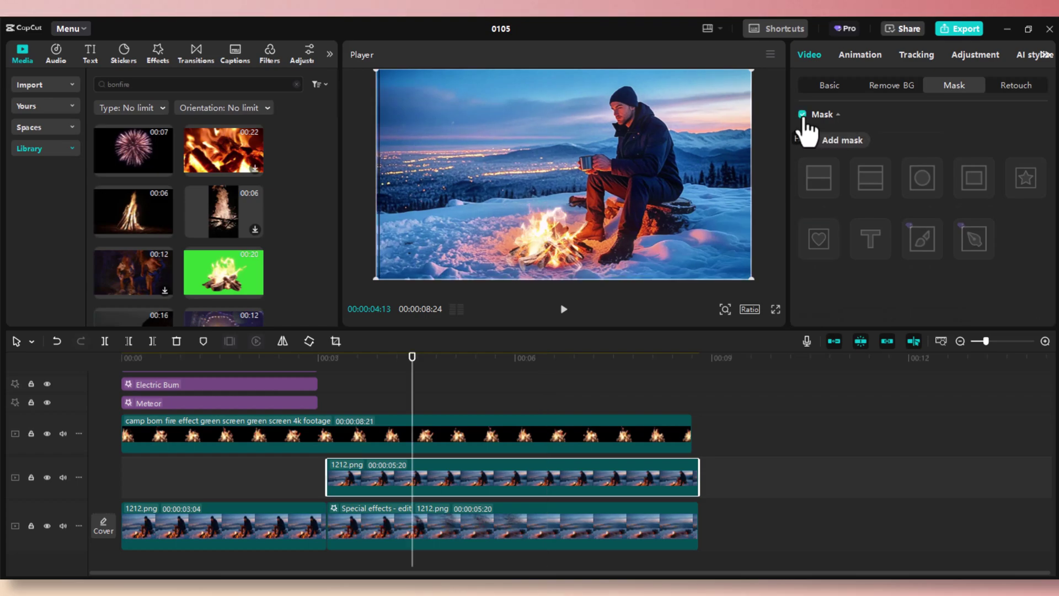
left_click(835, 145)
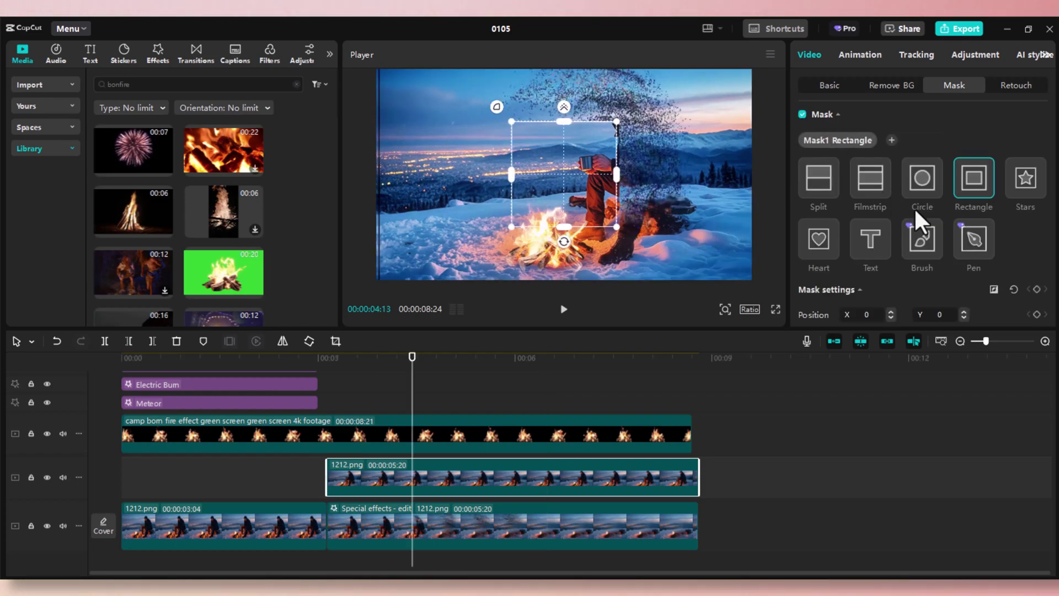
left_click(975, 238)
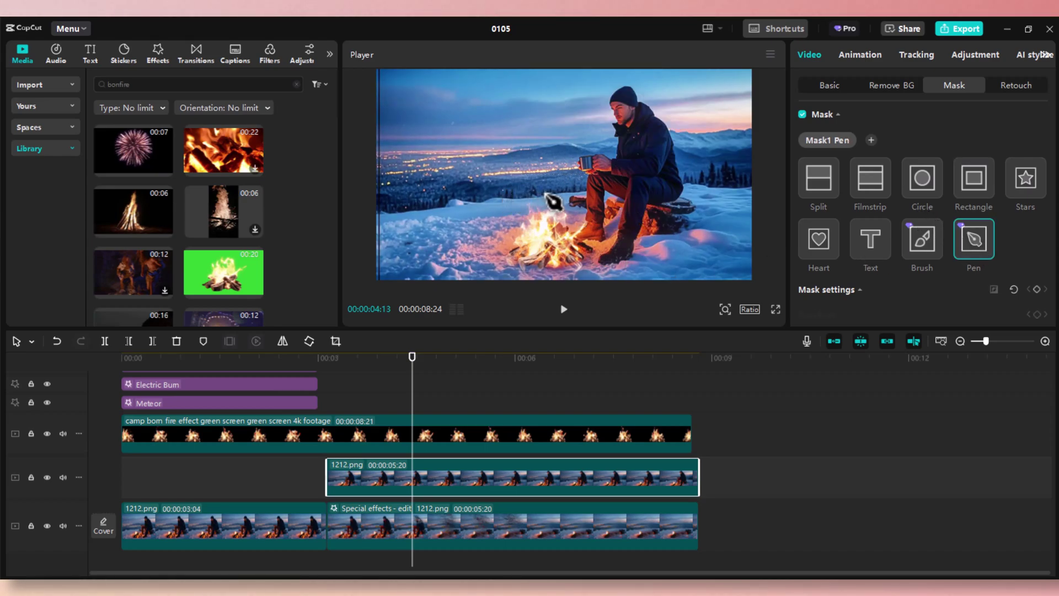
left_click(574, 210)
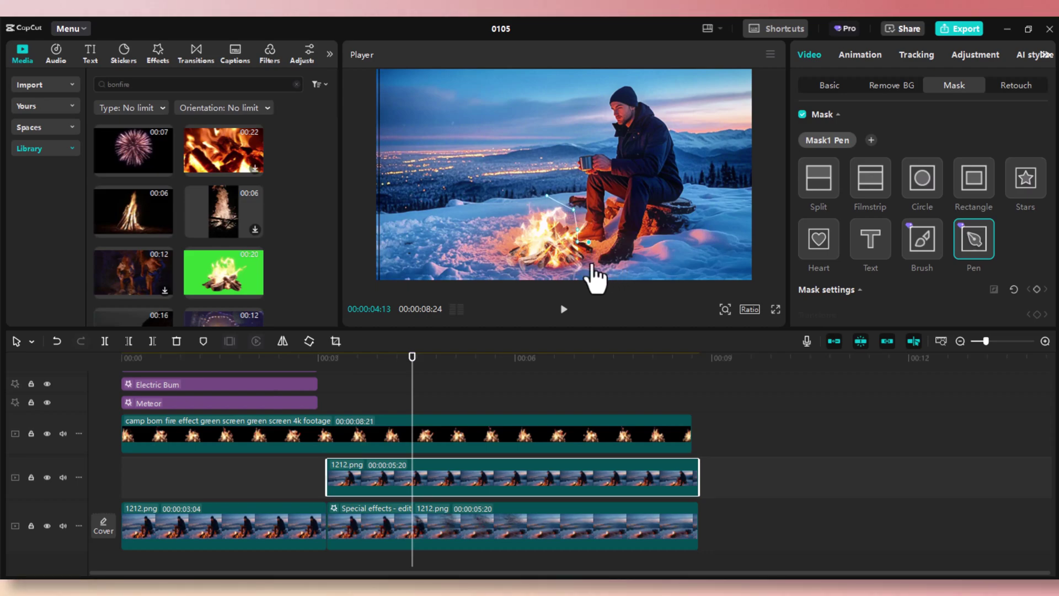
left_click(549, 278)
left_click(520, 209)
Set the Pen mask's feather to 40 and check the masked campfire during the dissolve.
left_click_drag(412, 357, 500, 359)
scroll(927, 245, "down", 3)
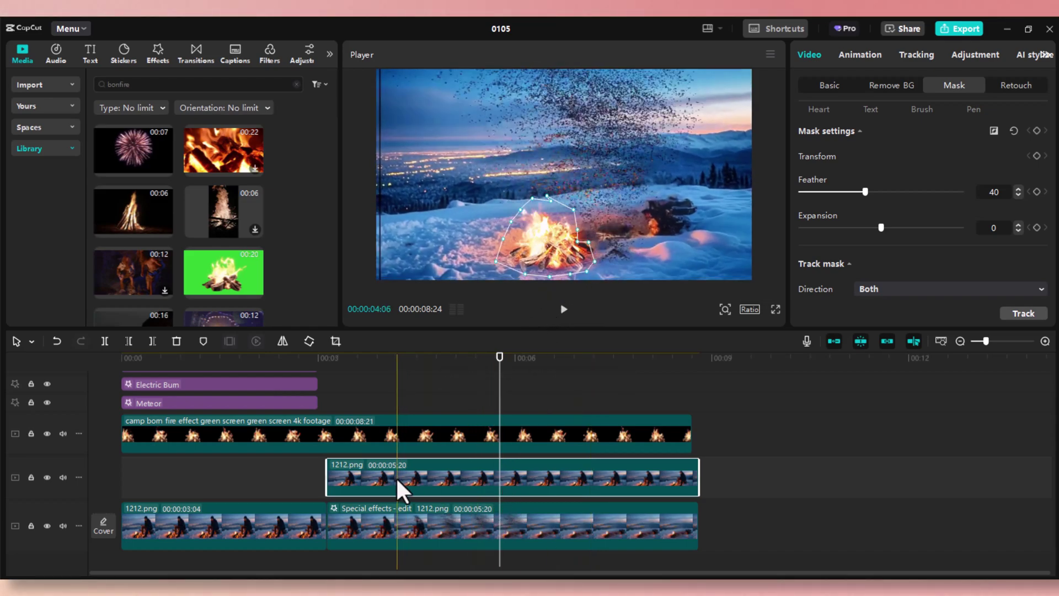
left_click(453, 359)
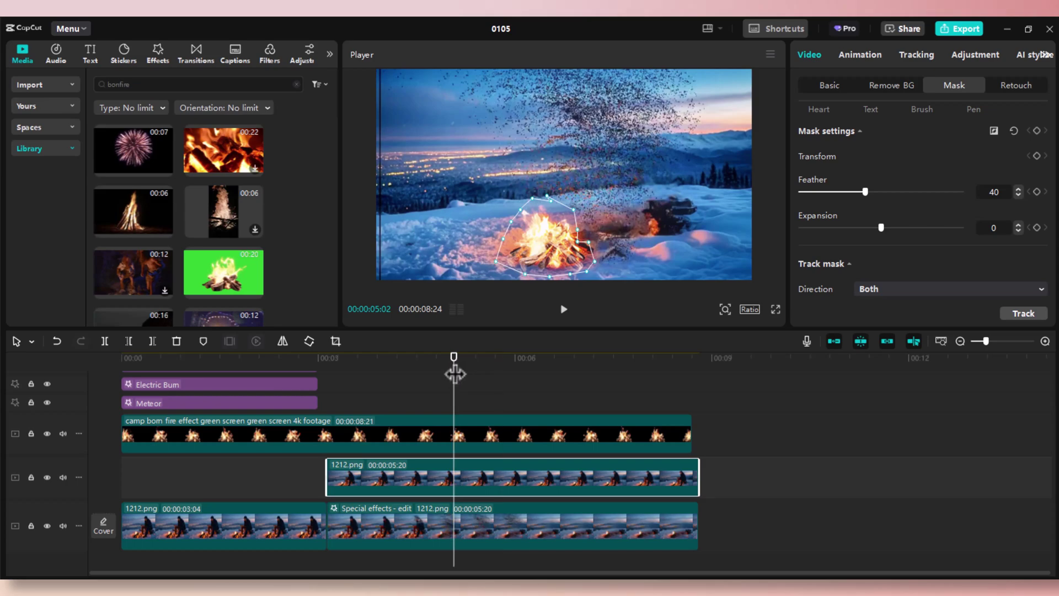
Play the whole video from the start to review the masked campfire together with the particle dissolve.
left_click(540, 422)
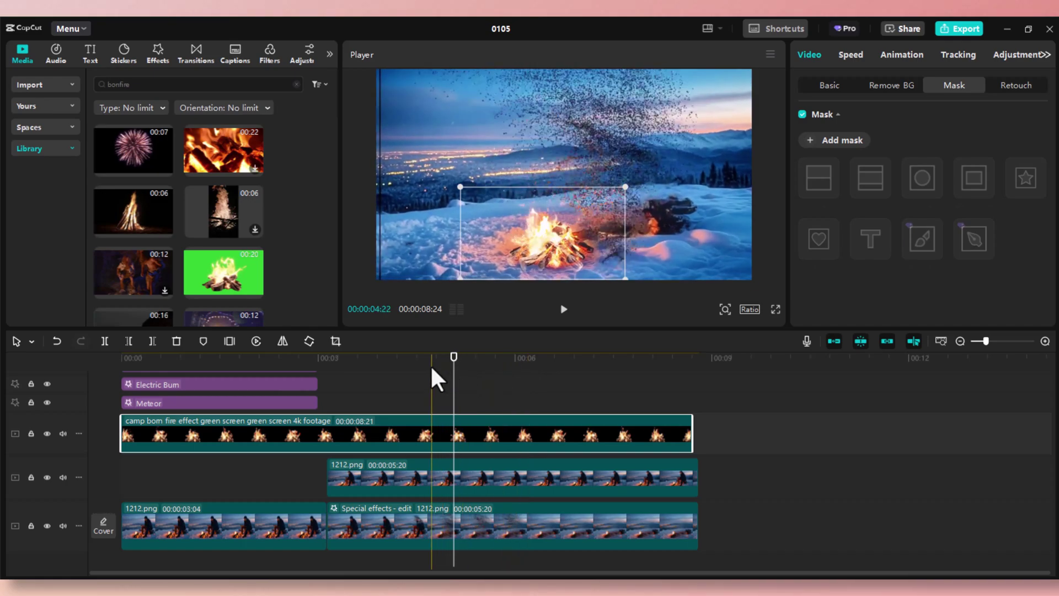
left_click(255, 481)
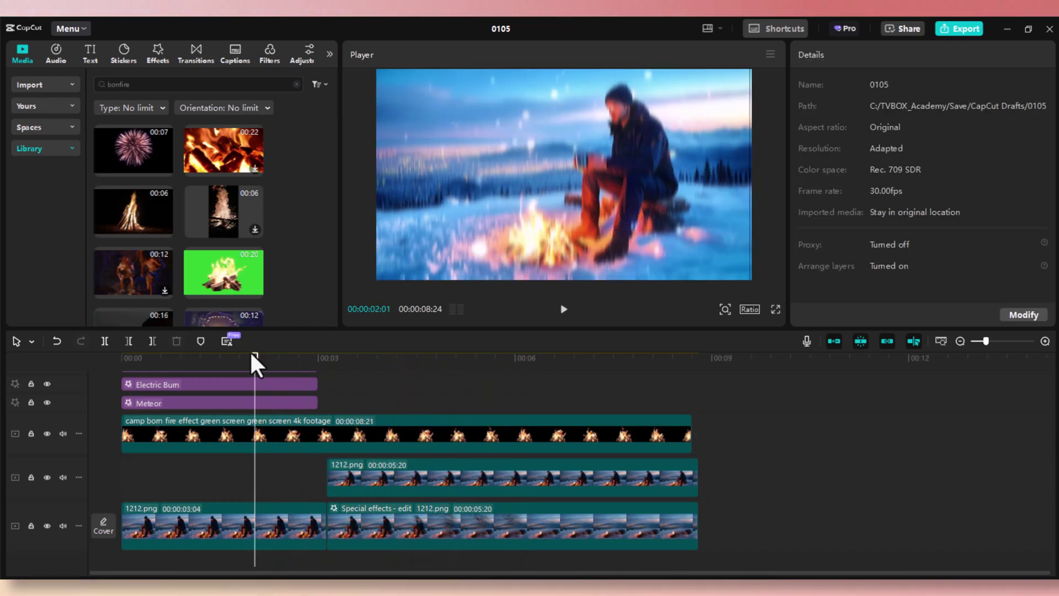
left_click_drag(250, 350, 84, 366)
key("space")
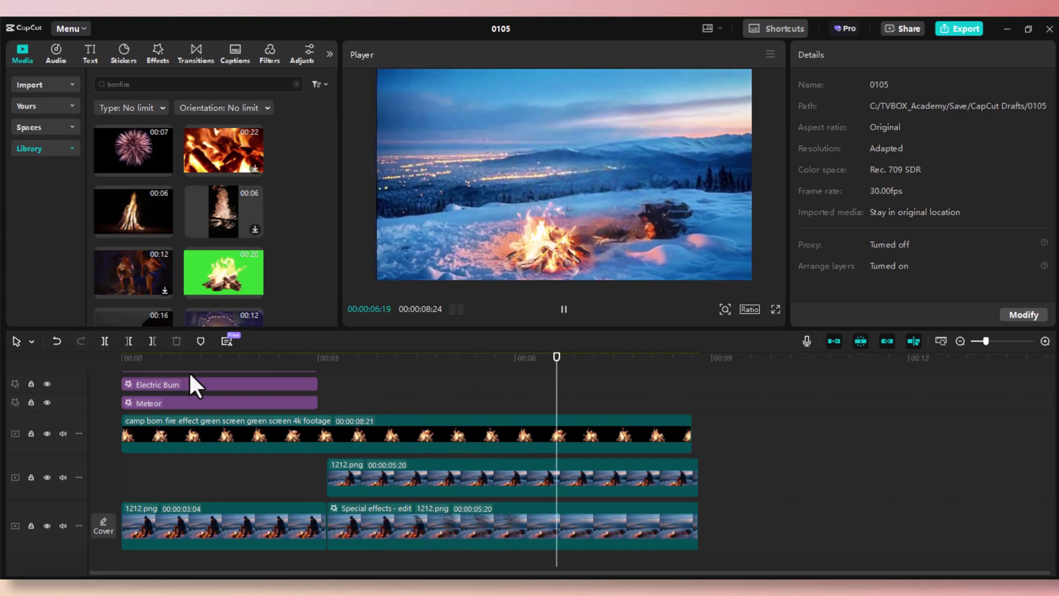
key("space")
key("space")
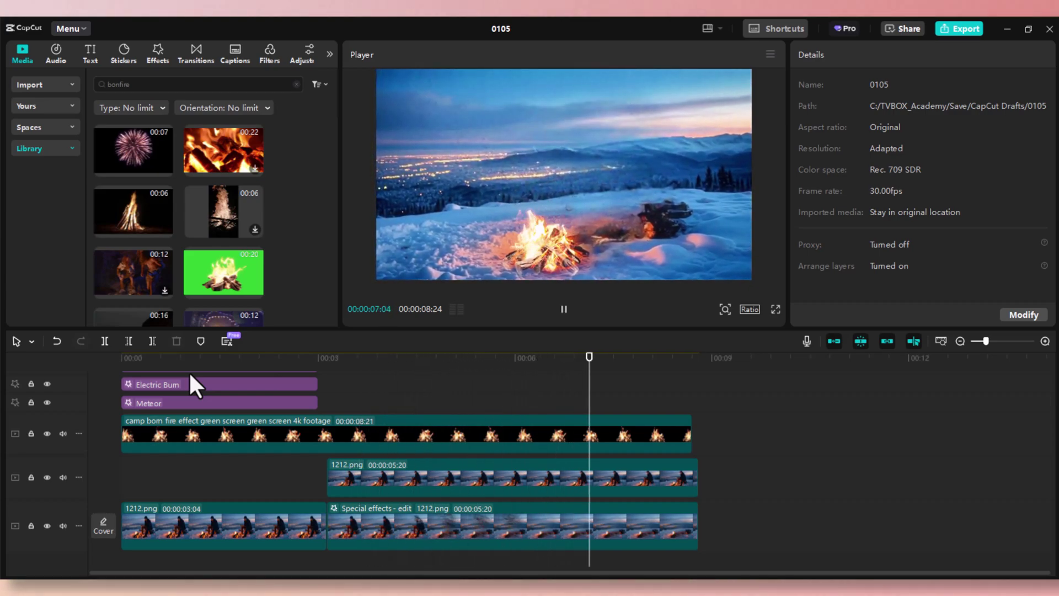
key("space")
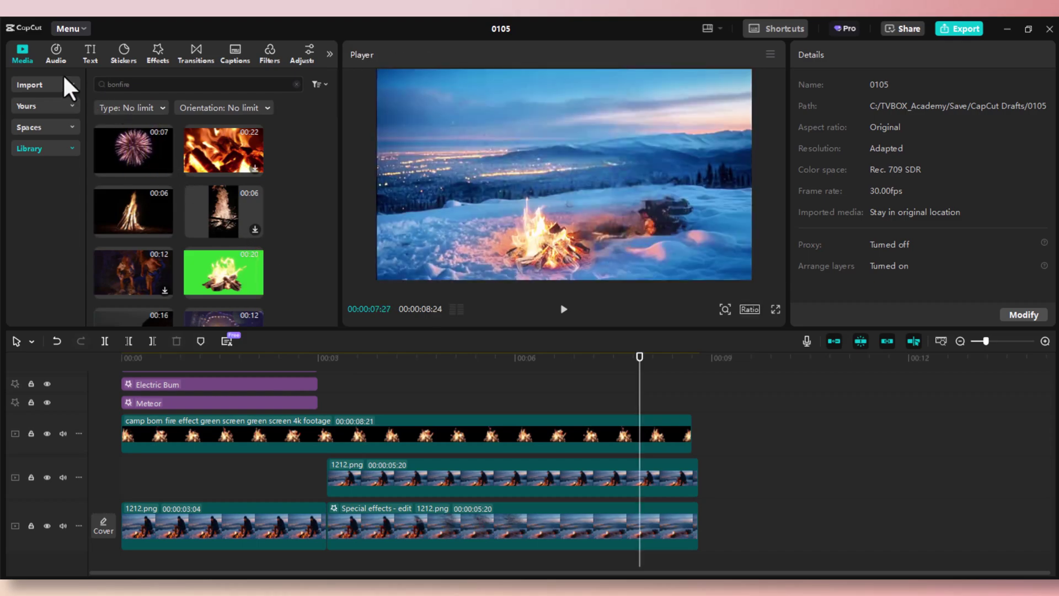
Search the video effects for "develop", add the first Develop effect at the video's start on its own track, and preview it.
left_click(158, 53)
left_click(107, 87)
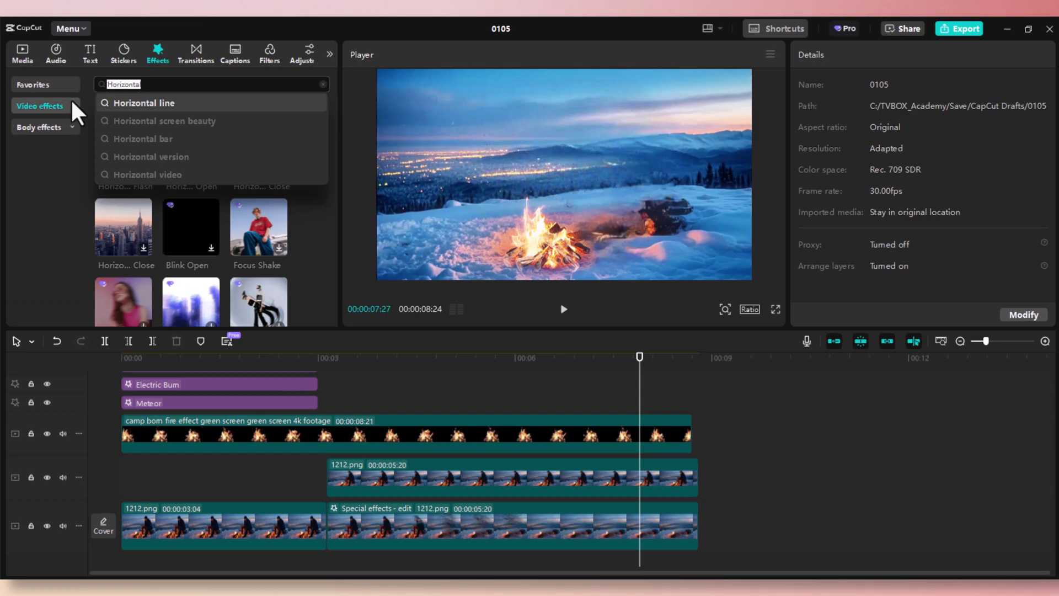
type("deve")
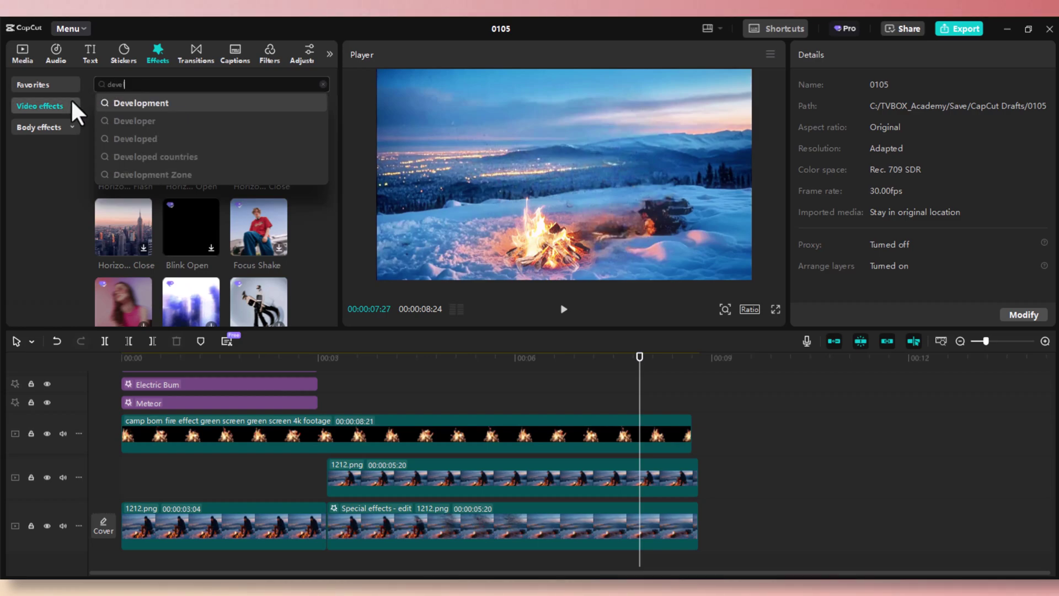
type("lop")
key("Return")
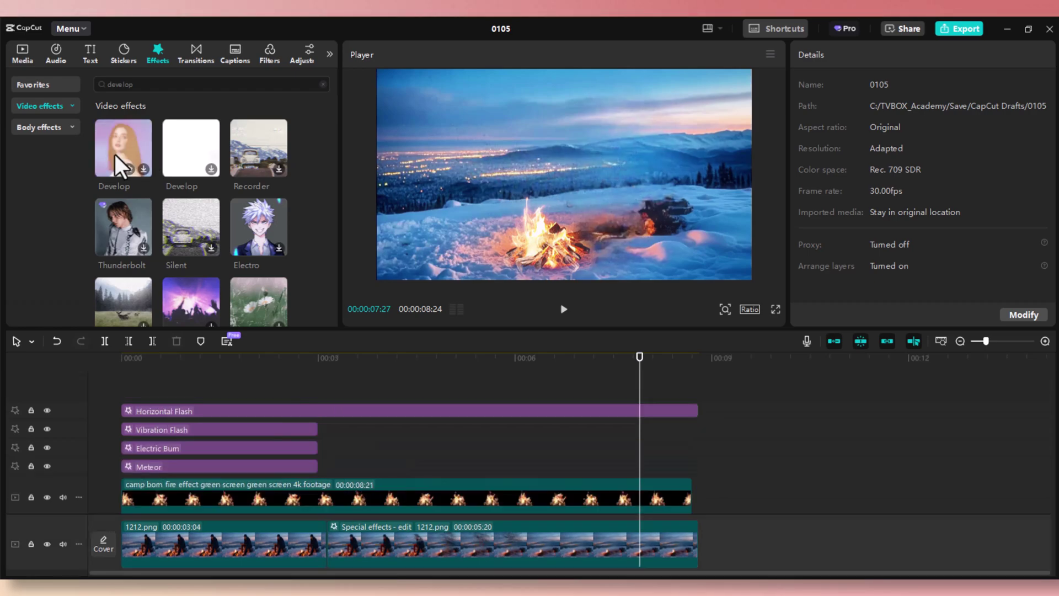
left_click_drag(114, 154, 127, 397)
left_click_drag(145, 353, 91, 383)
key("space")
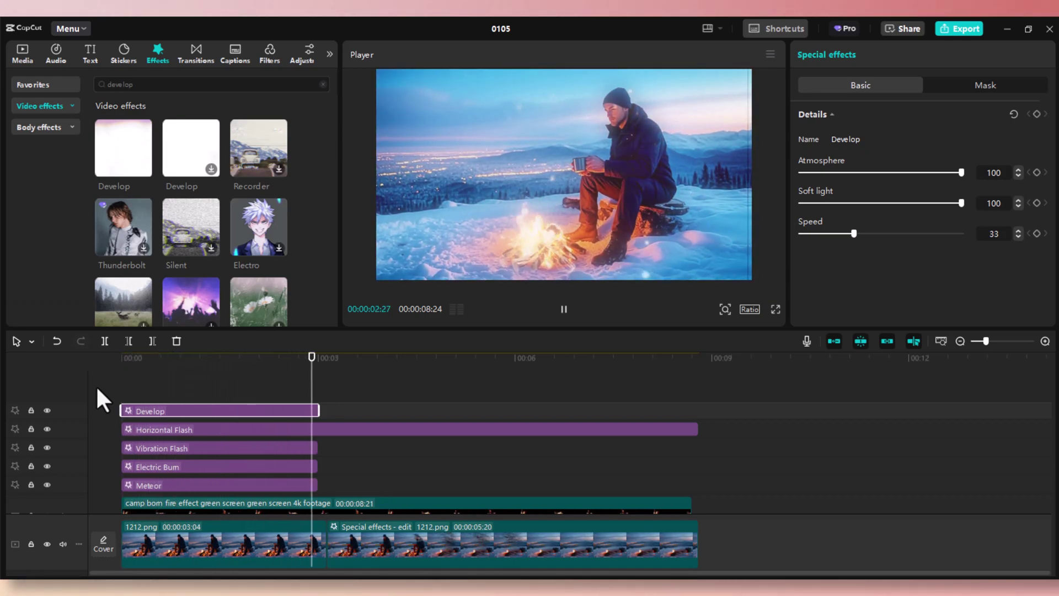
key("space")
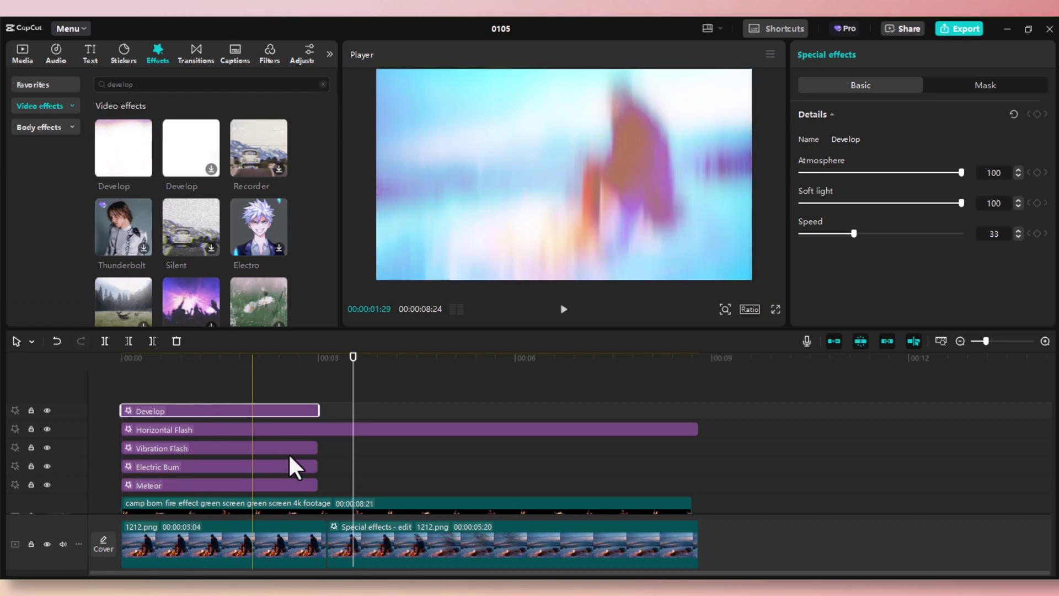
Shorten the Develop effect to about half a second and preview the opening.
left_click_drag(316, 412, 141, 417)
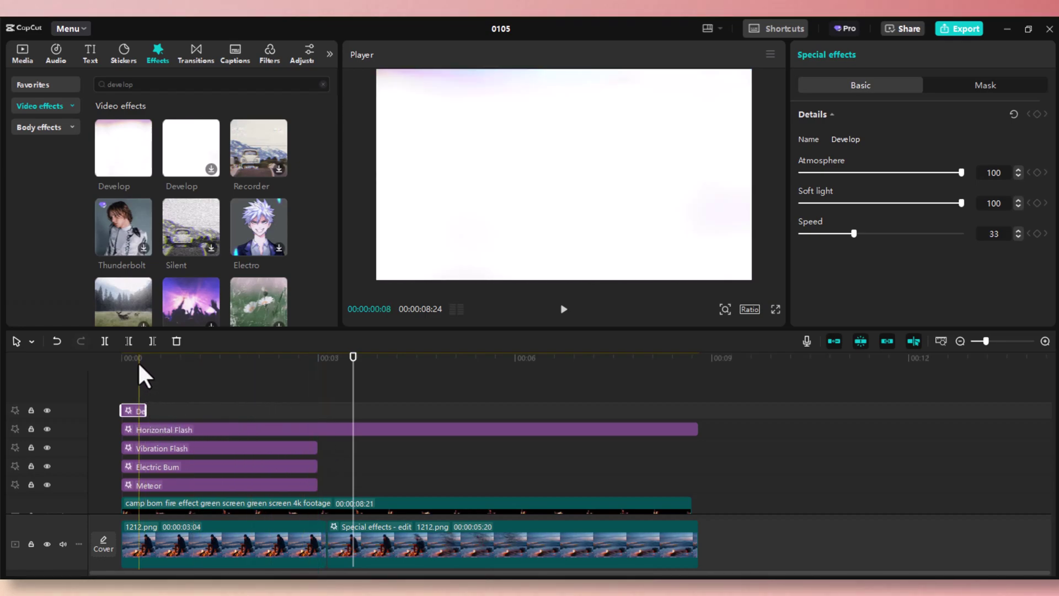
left_click(137, 361)
key("space")
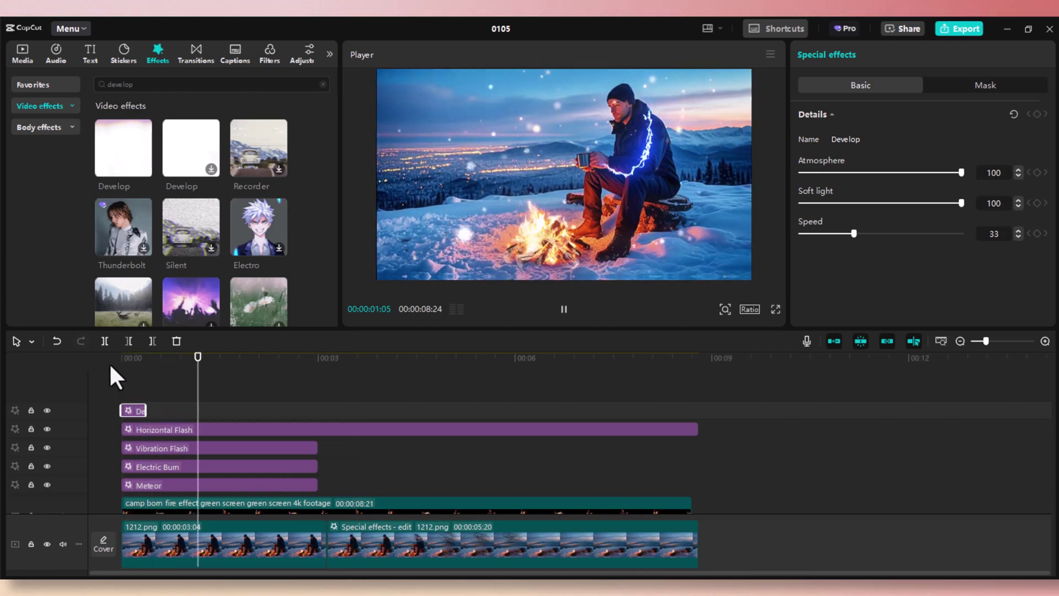
key("space")
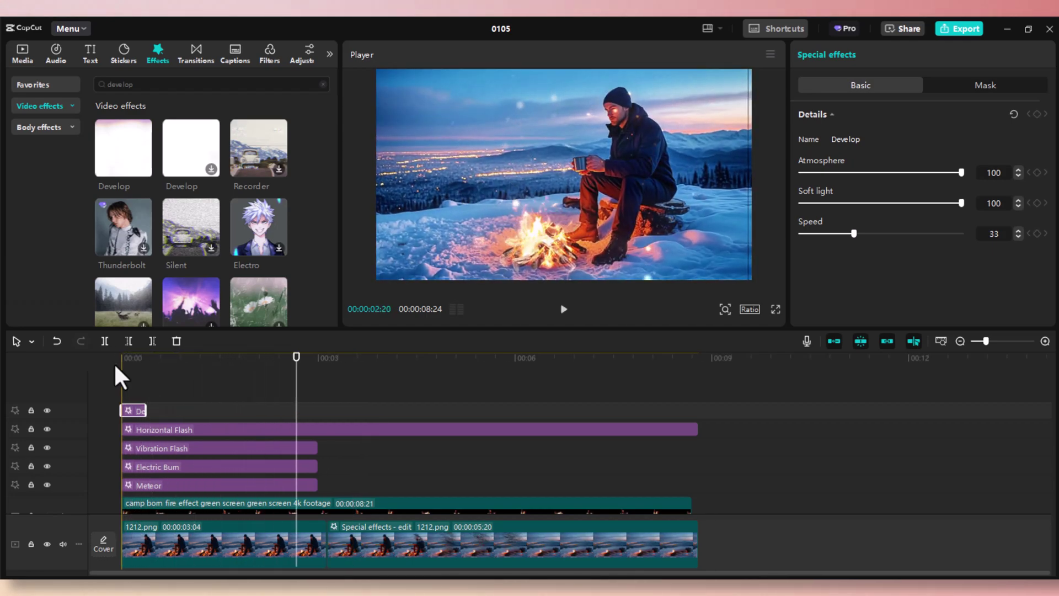
left_click_drag(146, 410, 154, 412)
key("space")
key("space")
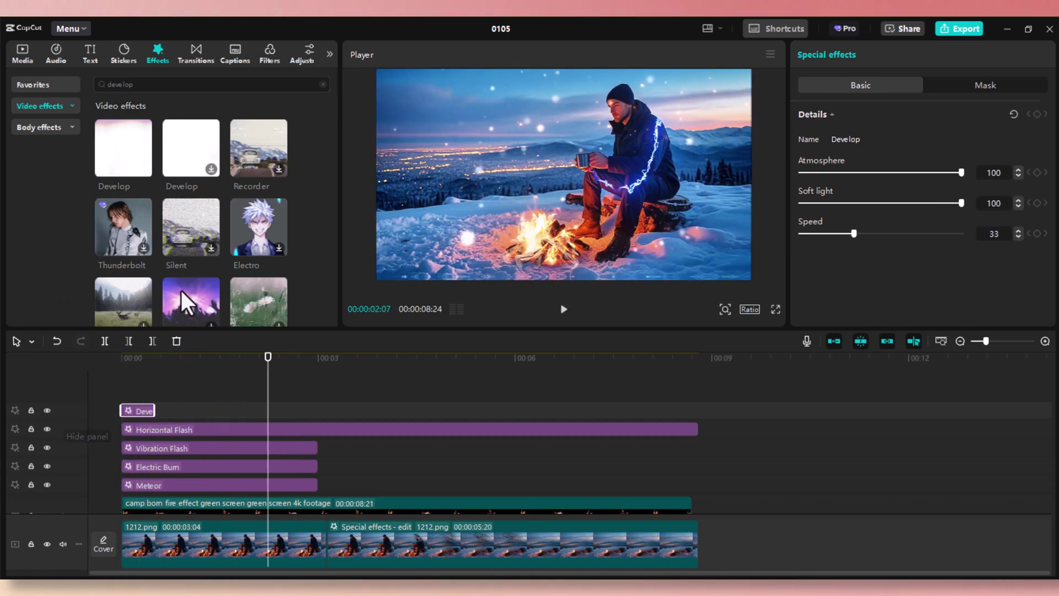
Search the video effects for "snow", add the Snow effect from the video's start, and extend it to the end of the video.
left_click(148, 83)
type("snow")
key("Return")
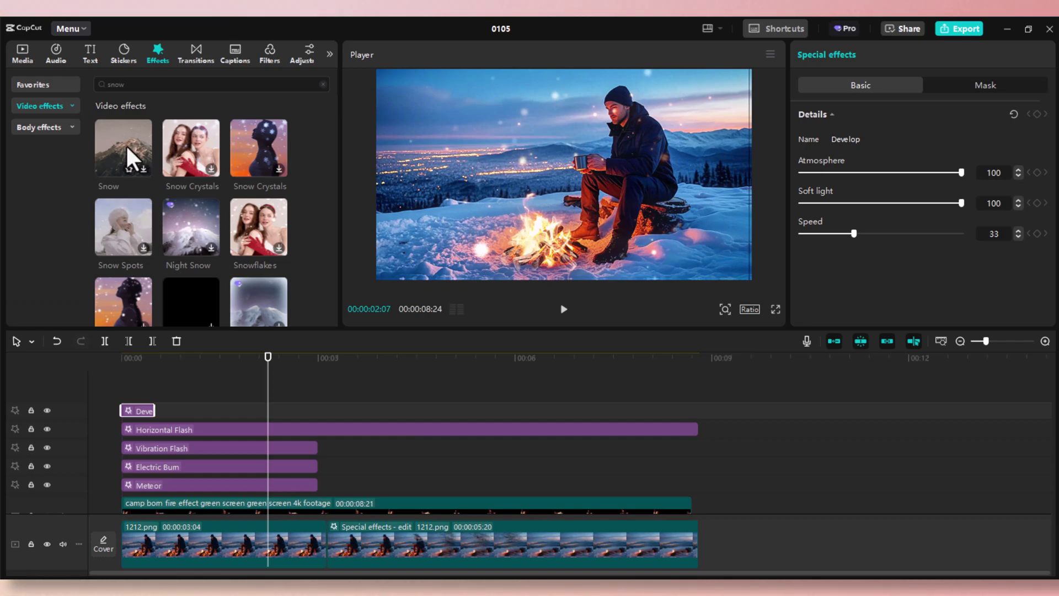
left_click_drag(127, 145, 115, 395)
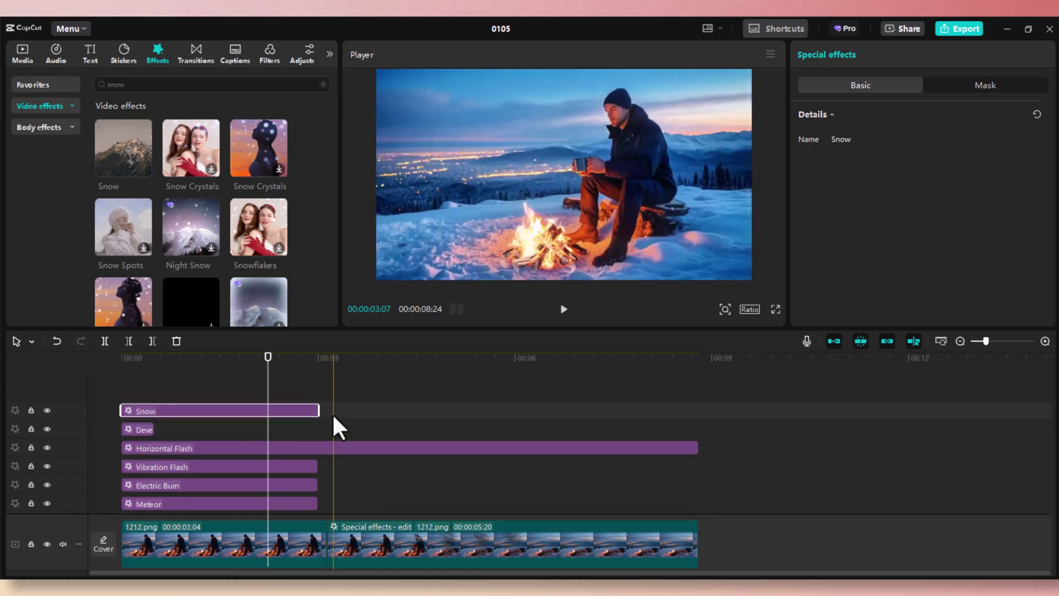
left_click_drag(317, 407, 693, 448)
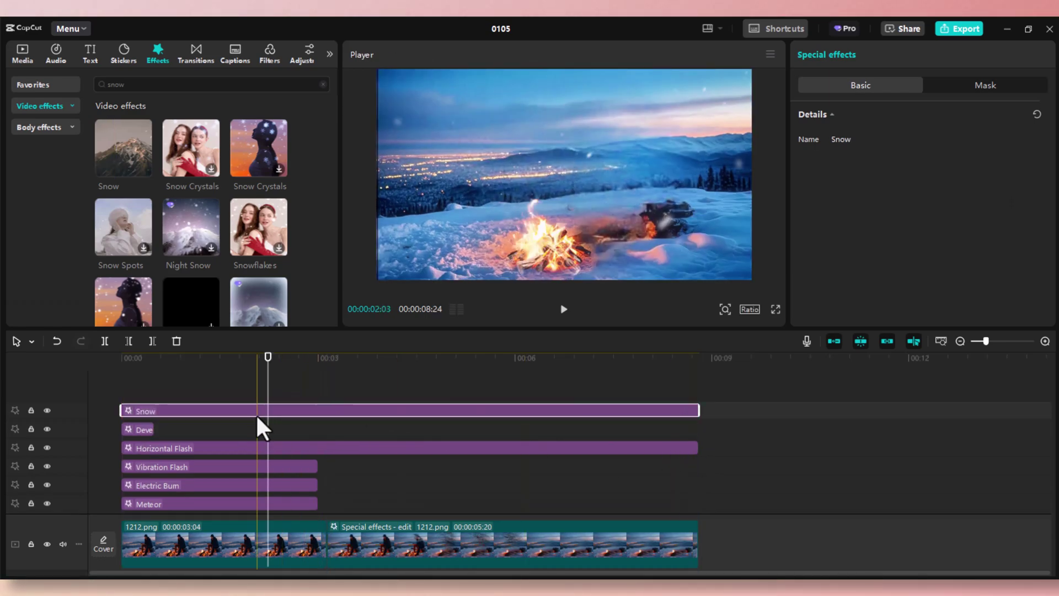
left_click_drag(215, 359, 106, 398)
key("space")
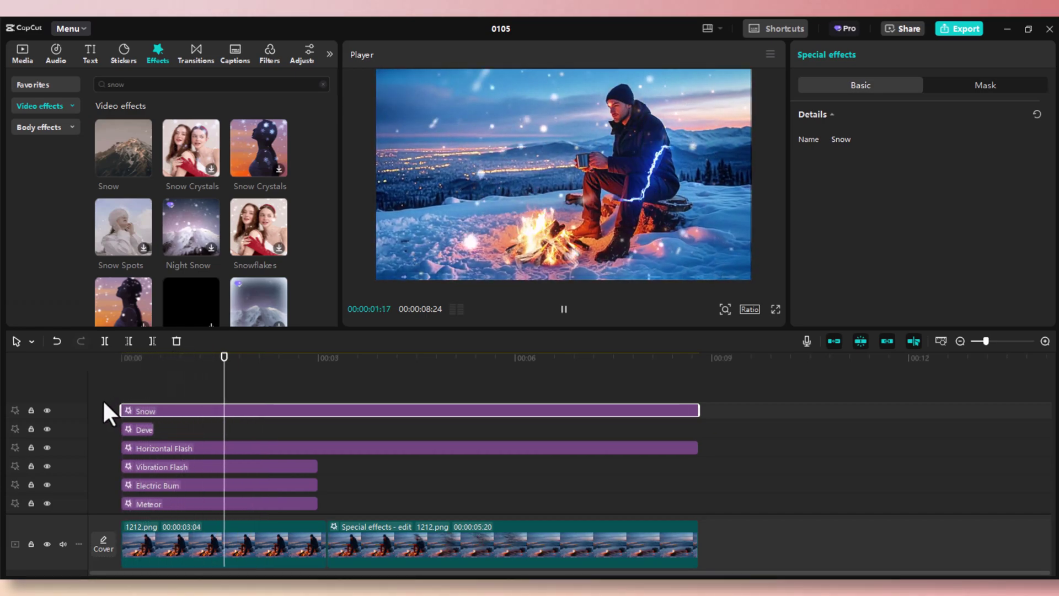
key("space")
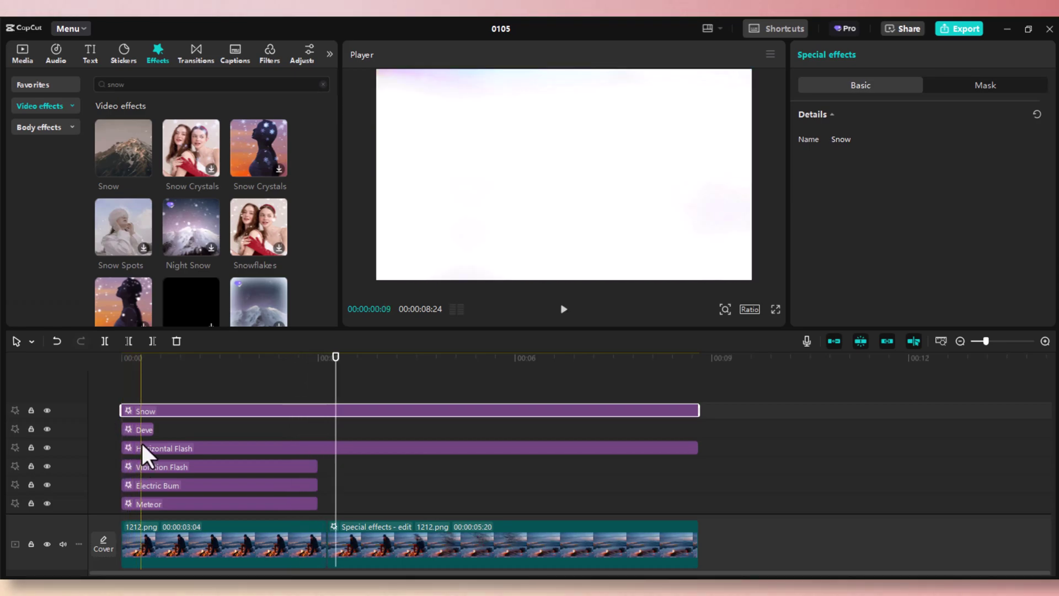
Shift Horizontal Flash, Vibration Flash and Electric Burn slightly later, then trim Horizontal Flash and Snow to the campfire clip's end.
left_click_drag(145, 446, 162, 464)
left_click_drag(155, 485, 164, 486)
left_click(160, 503)
left_click(214, 360)
key("space")
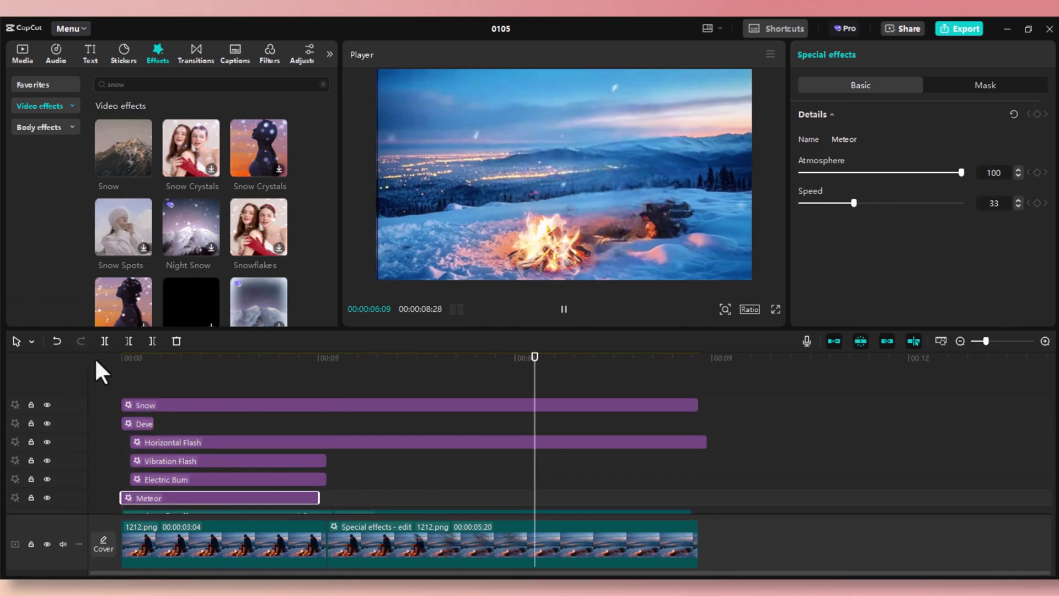
left_click_drag(706, 442, 692, 442)
left_click_drag(698, 405, 691, 405)
scroll(496, 436, "up", 1)
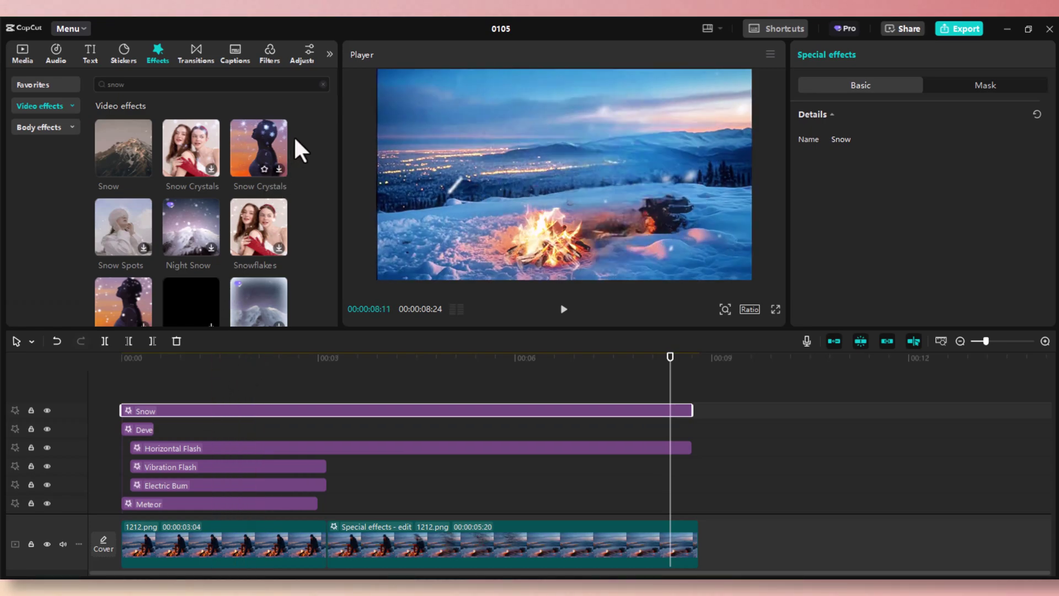
Add a custom adjustment layer above the effects, spanning from the video's start to the Snow effect's end.
left_click(303, 54)
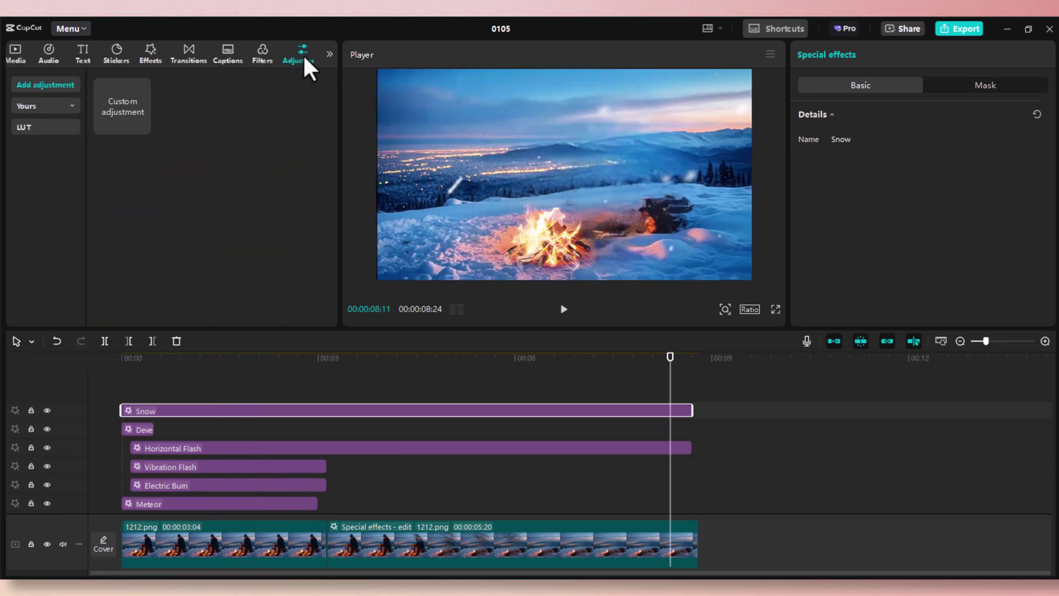
left_click(142, 126)
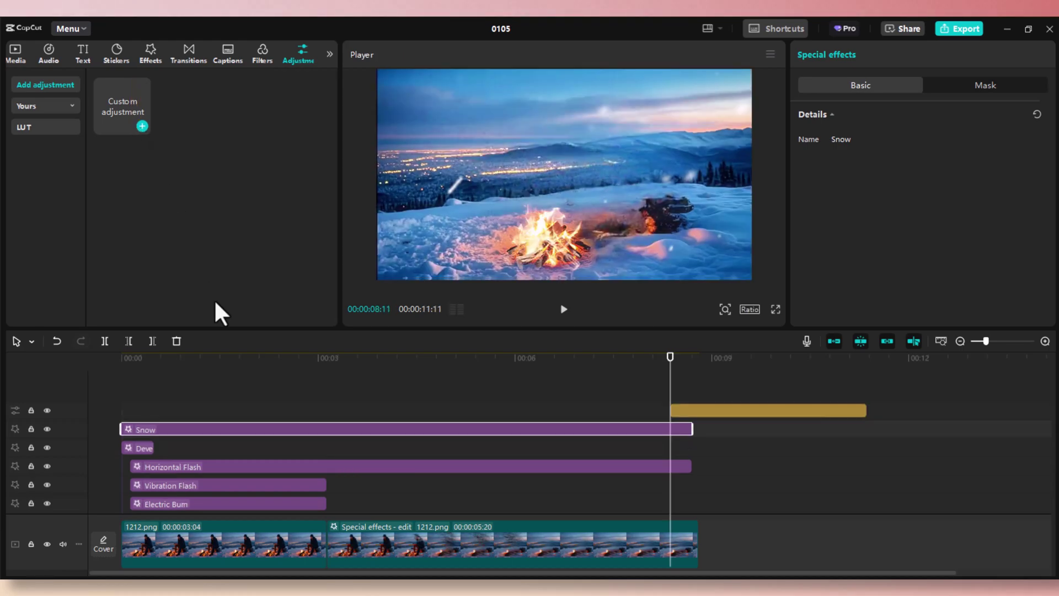
left_click_drag(690, 415, 134, 409)
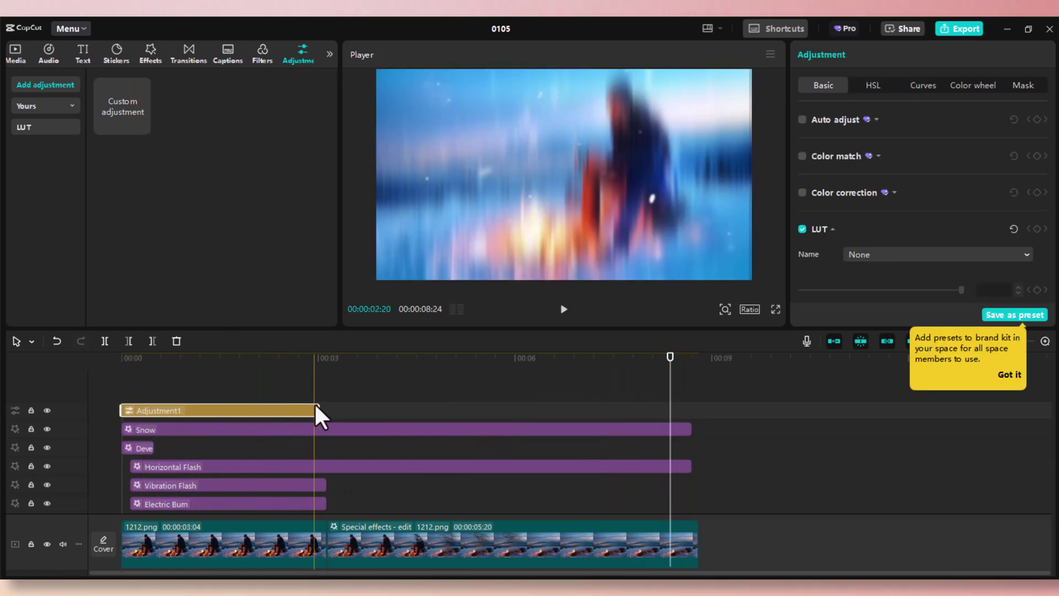
left_click_drag(316, 406, 690, 405)
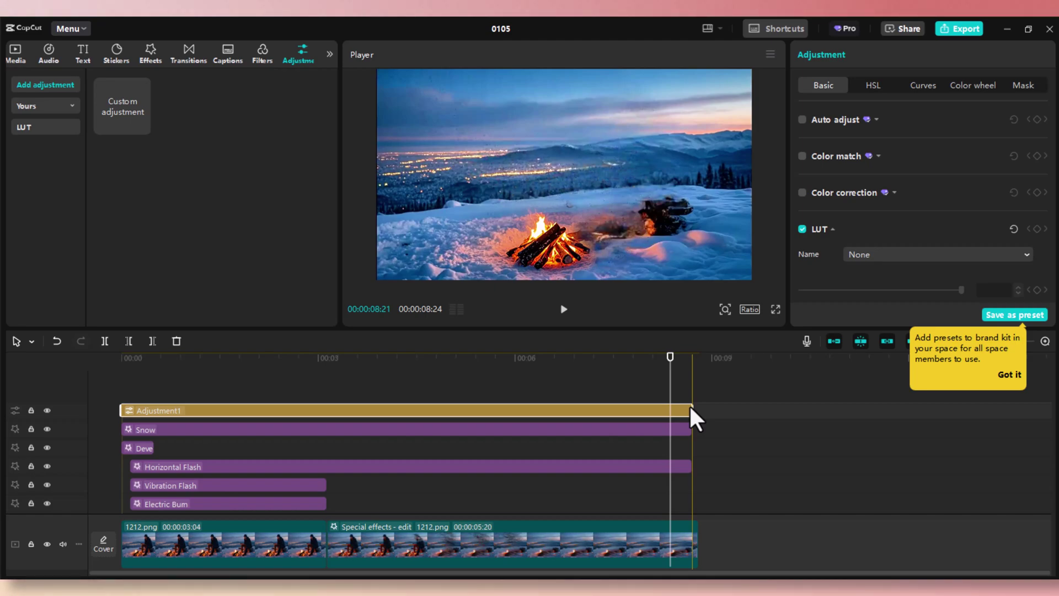
Set the adjustment layer's exposure to 8 and shadow to -24, and play the video from the start to check it.
scroll(853, 234, "down", 2)
scroll(852, 224, "down", 6)
scroll(856, 238, "up", 1)
scroll(849, 227, "down", 1)
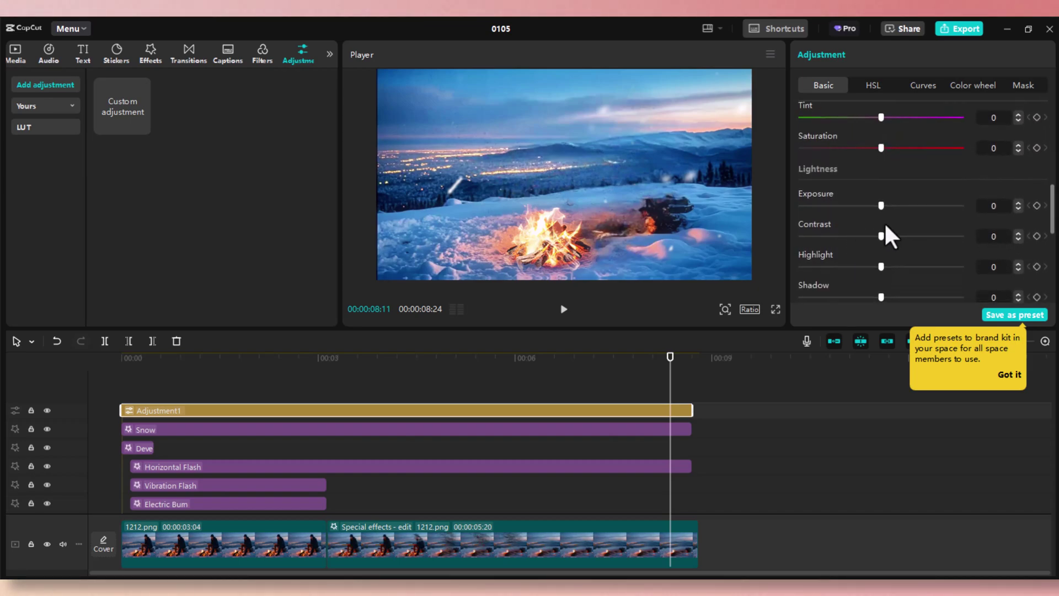
left_click_drag(207, 364, 211, 364)
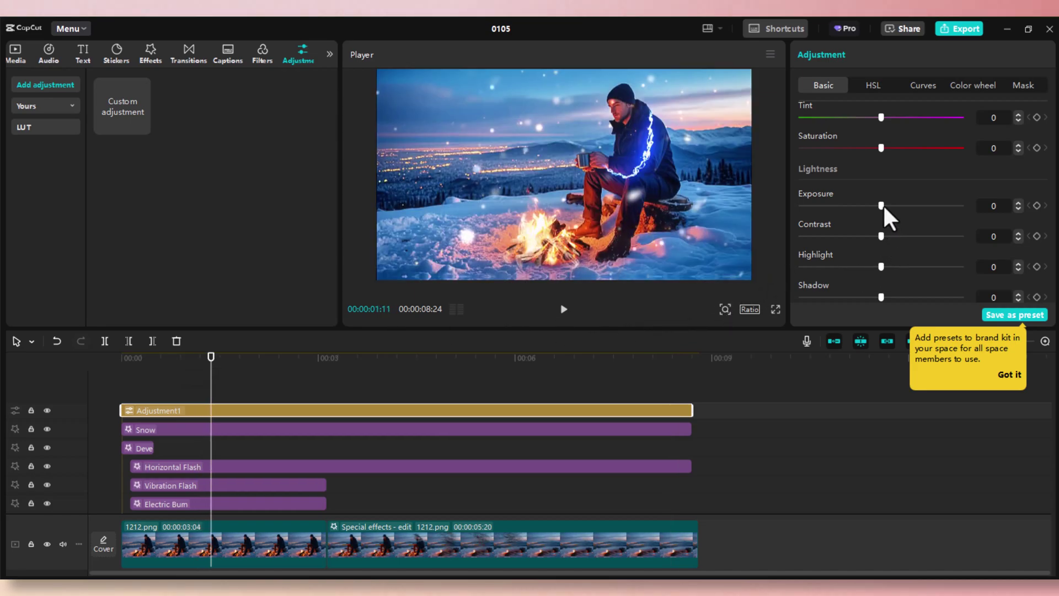
left_click_drag(882, 205, 891, 211)
scroll(889, 247, "down", 2)
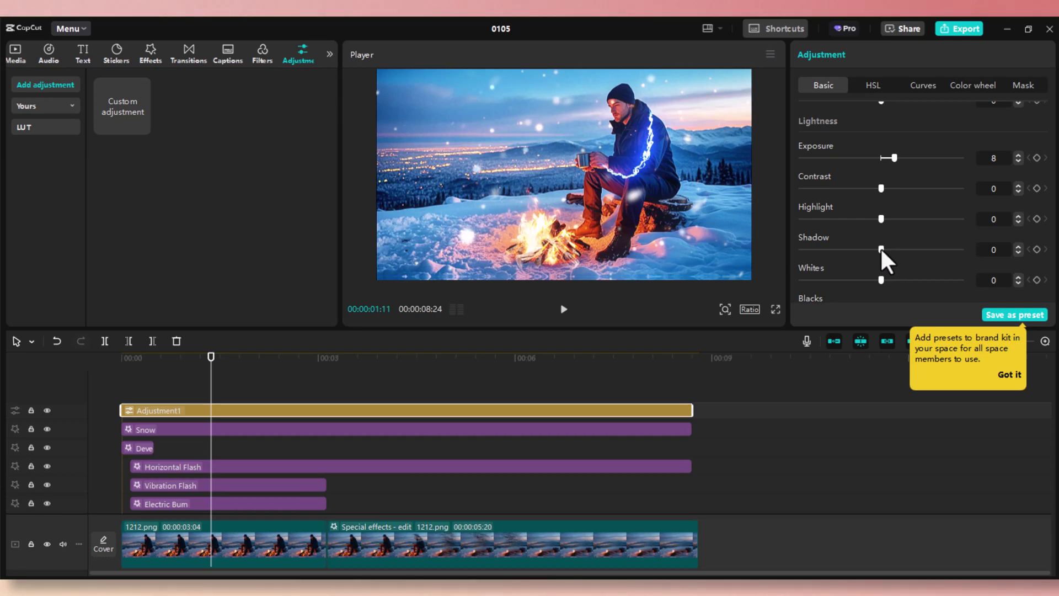
left_click_drag(882, 248, 841, 267)
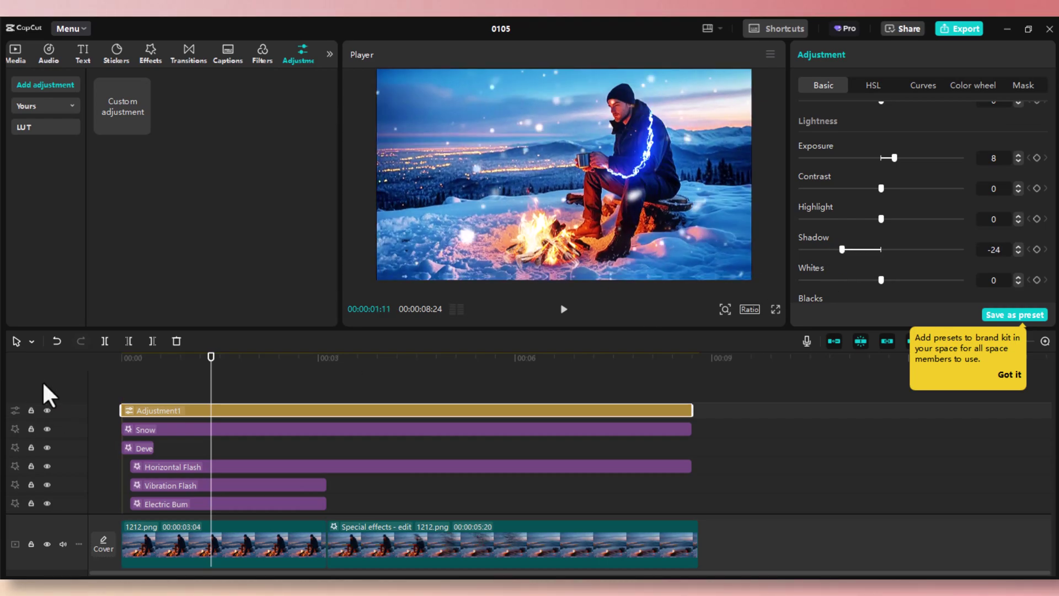
left_click_drag(158, 371, 116, 380)
left_click(98, 385)
key("space")
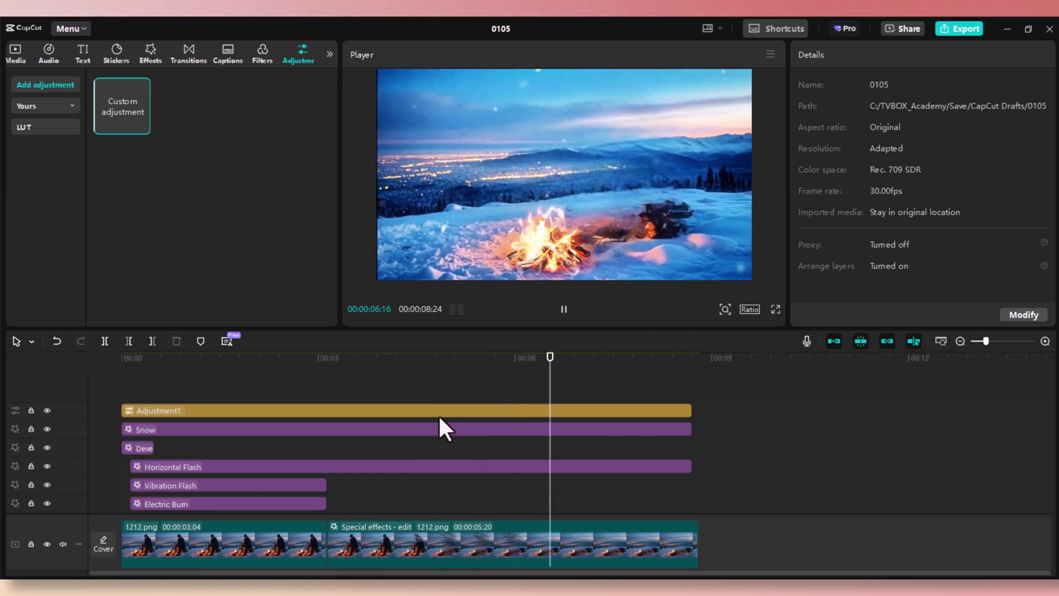
key("space")
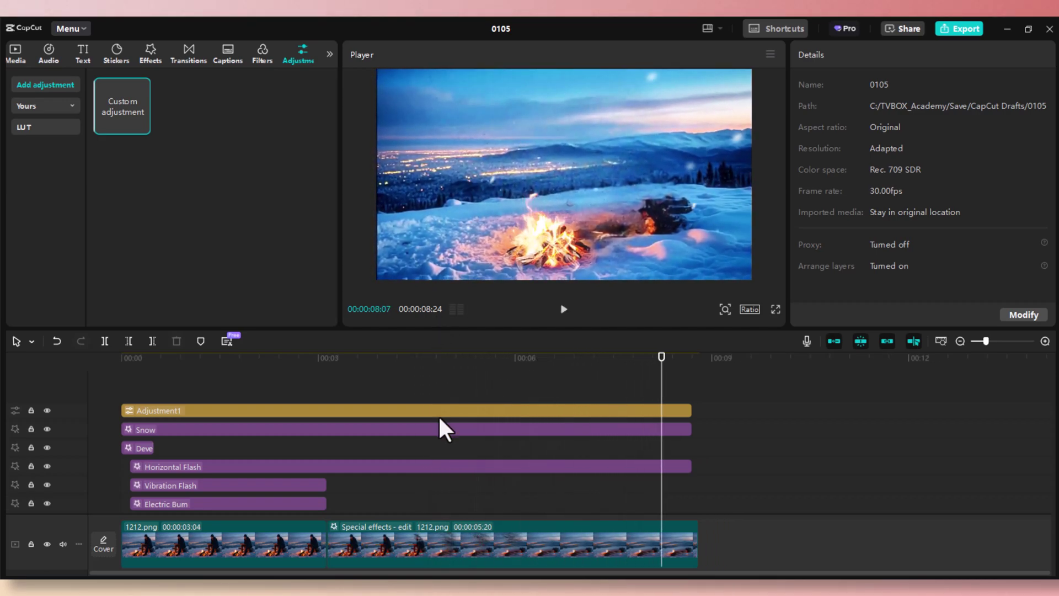
Search the audio library for "enviromental sound spread", add the first result, and align it with the start of the dissolve clip.
left_click(52, 53)
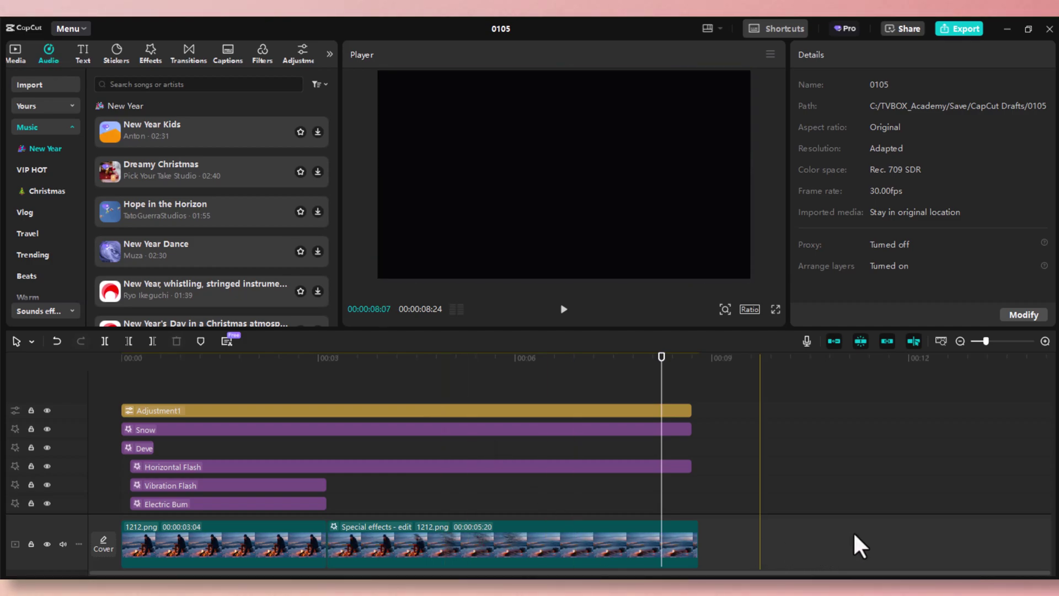
left_click(885, 549)
left_click(145, 84)
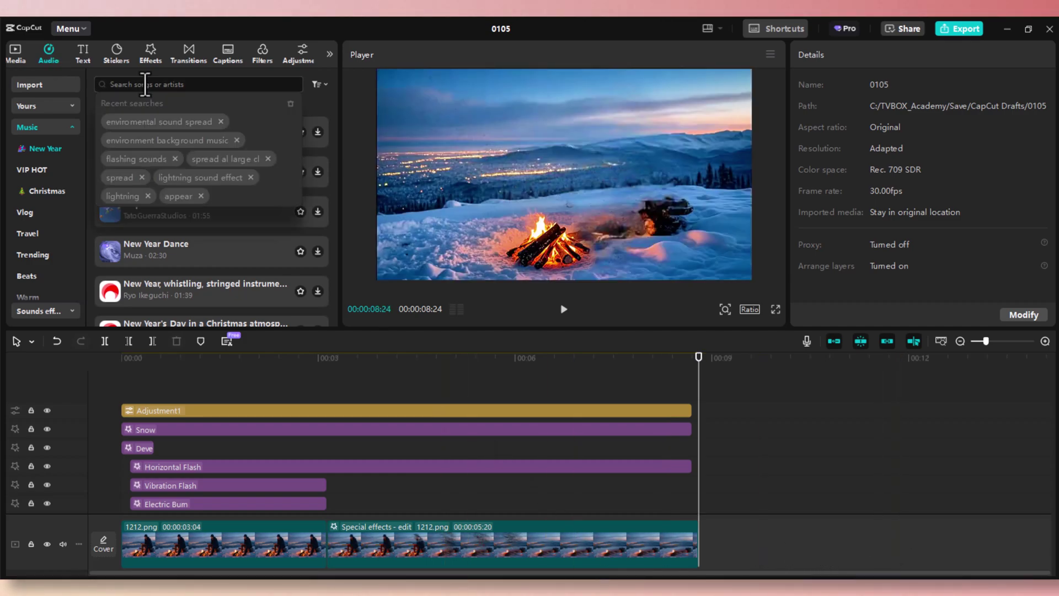
type("enviromental sound spread")
key("Return")
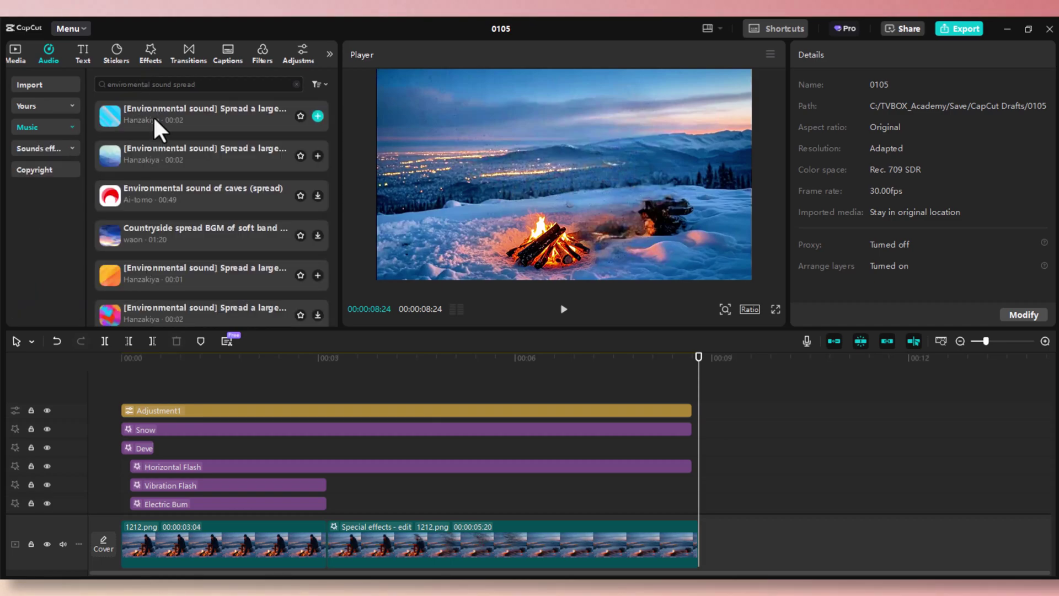
left_click(154, 115)
left_click(318, 116)
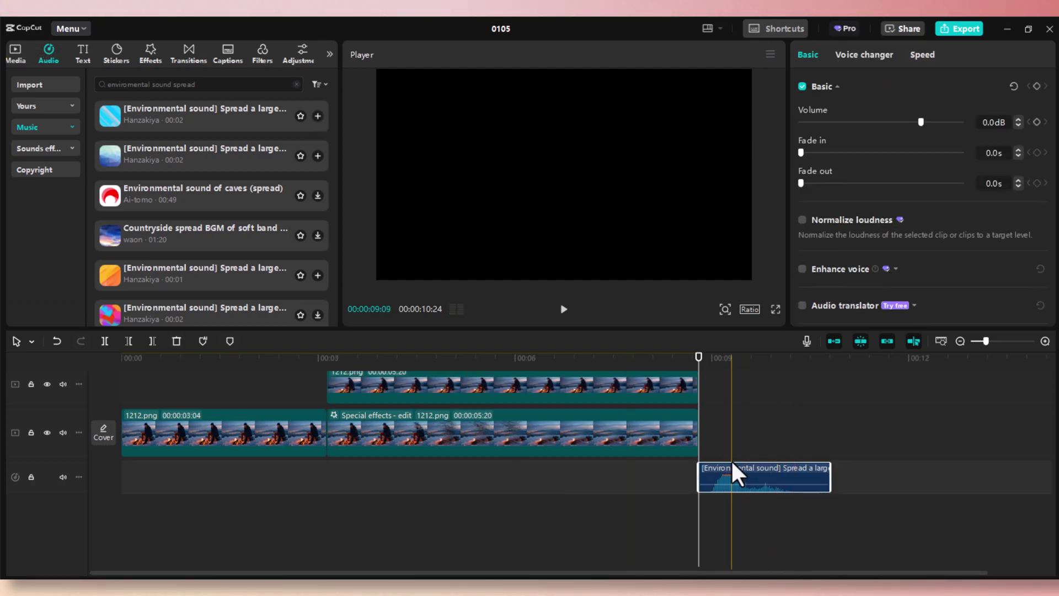
left_click_drag(730, 462, 355, 467)
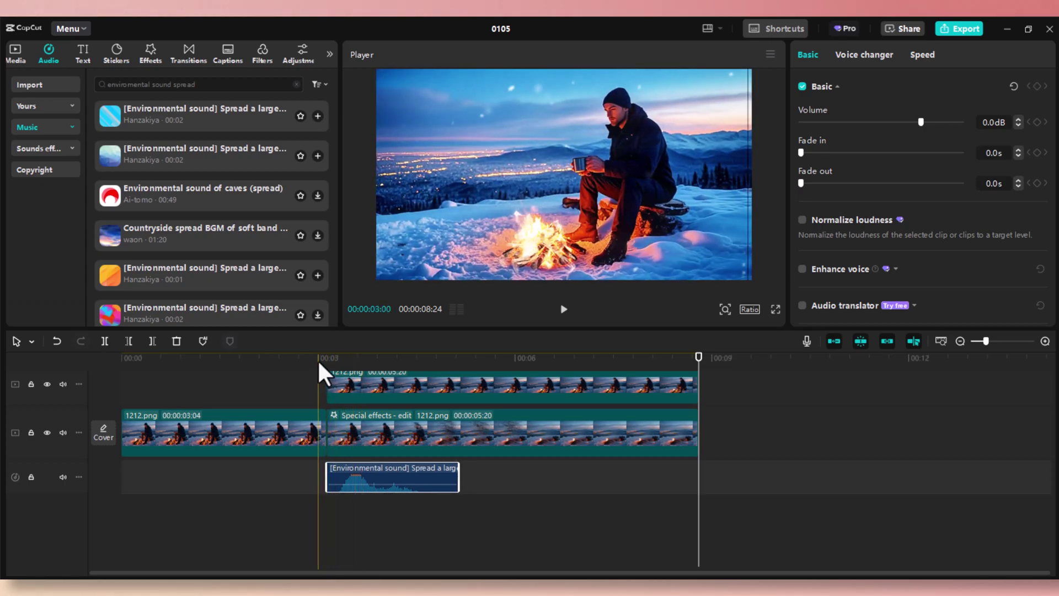
Preview the dissolve sound and move it to about 00:00:03:27, where the man's head starts breaking into particles.
left_click(318, 358)
key("space")
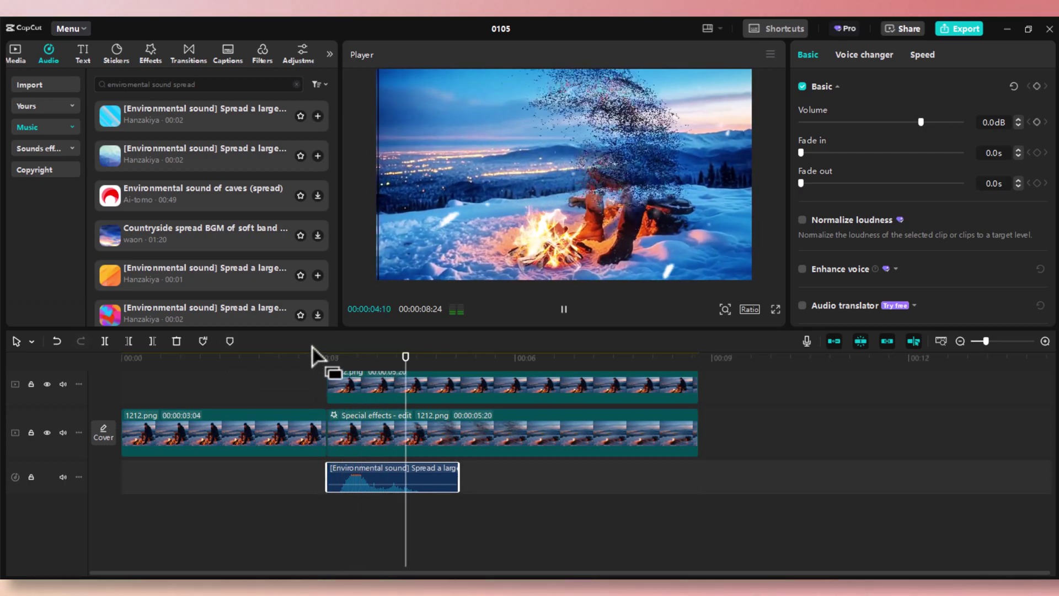
key("space")
left_click(374, 359)
left_click_drag(374, 359, 378, 359)
left_click_drag(363, 476, 415, 479)
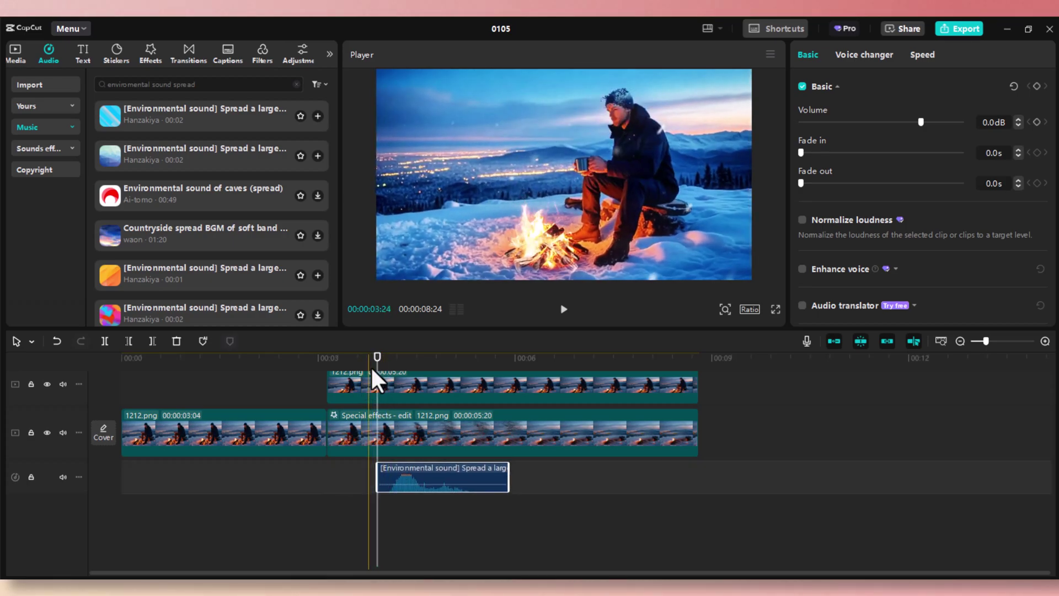
left_click_drag(371, 357, 353, 371)
key("space")
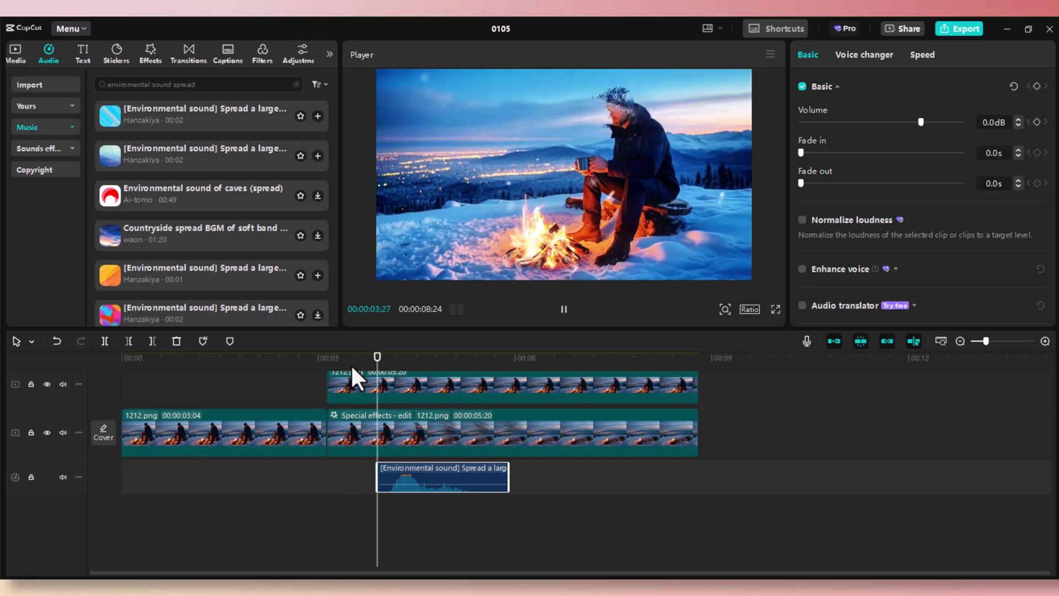
key("space")
Search the audio library for "down + schoon" and add the "Dawn + Schoon (vanish / disappear)" sound to the timeline.
left_click(105, 84)
type("down + schoon")
key("Return")
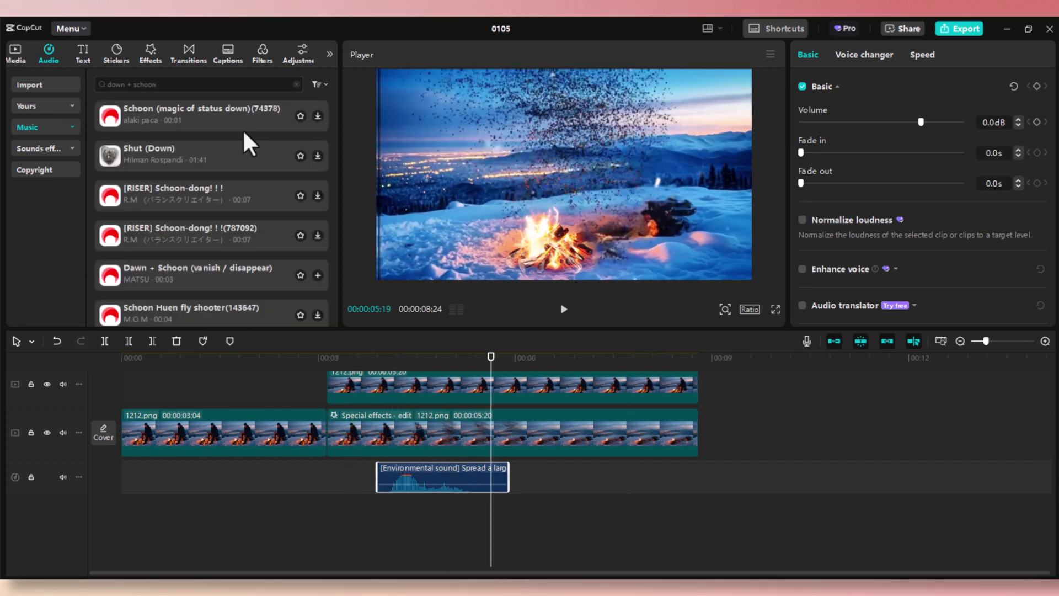
left_click(223, 270)
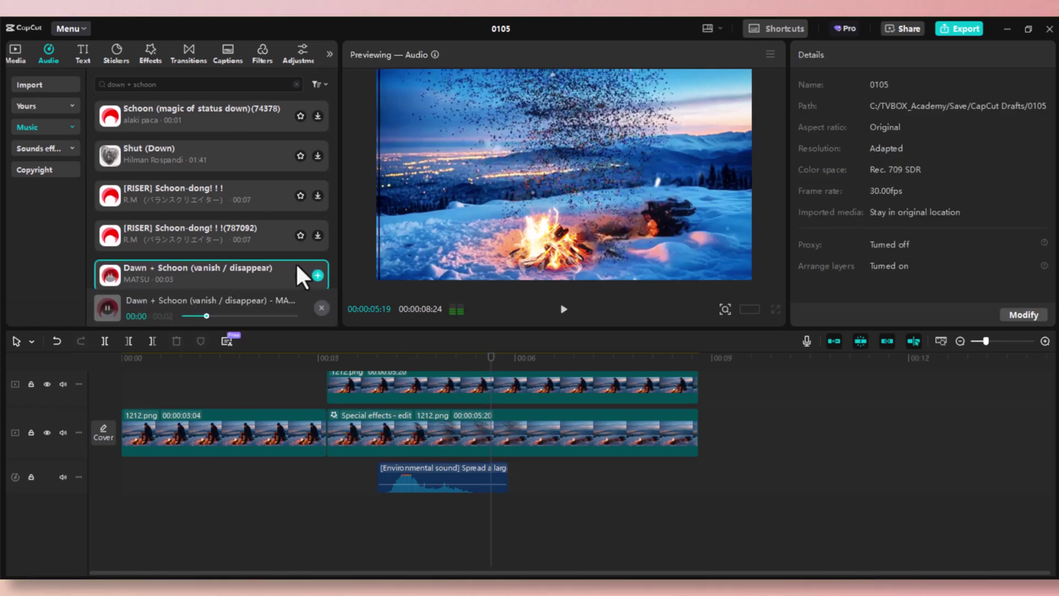
left_click(318, 275)
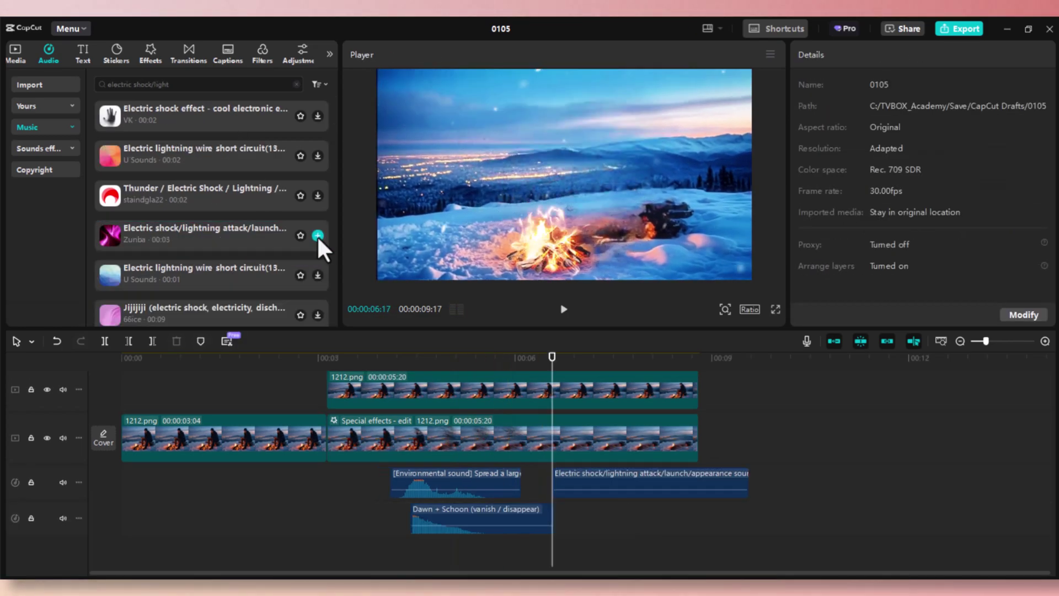
Add the "Electric shock/lightning attack/launch" sound, move it to the video's start on its own track, and play from the start.
left_click(318, 236)
left_click_drag(605, 568, 170, 552)
key("Home")
key("space")
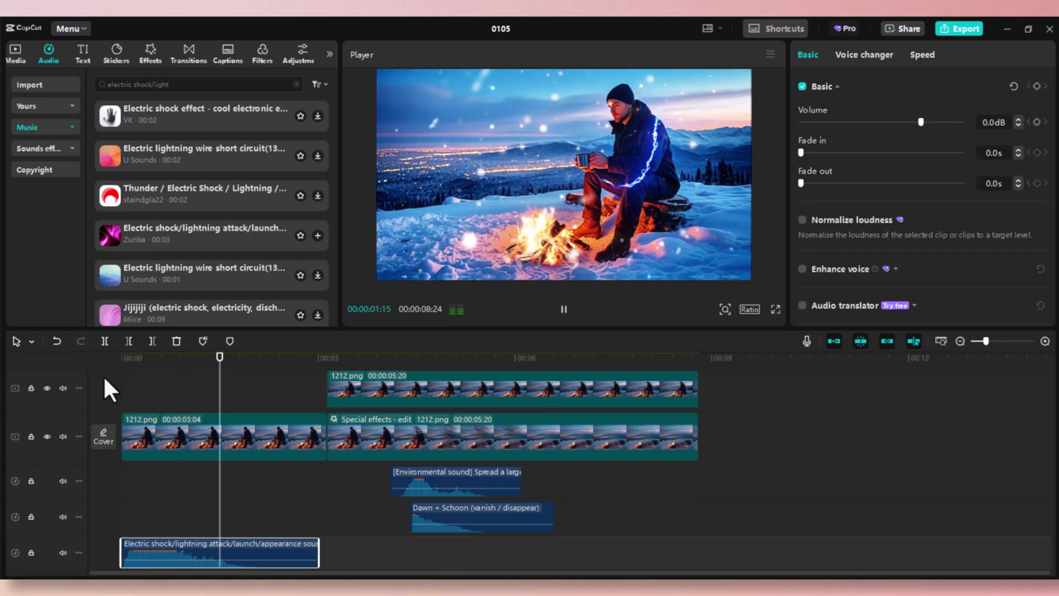
Shift the electric shock sound to begin slightly after the video's start, and play the whole video to check the sound timing.
left_click(144, 367)
left_click_drag(177, 552, 189, 551)
key("Home")
key("space")
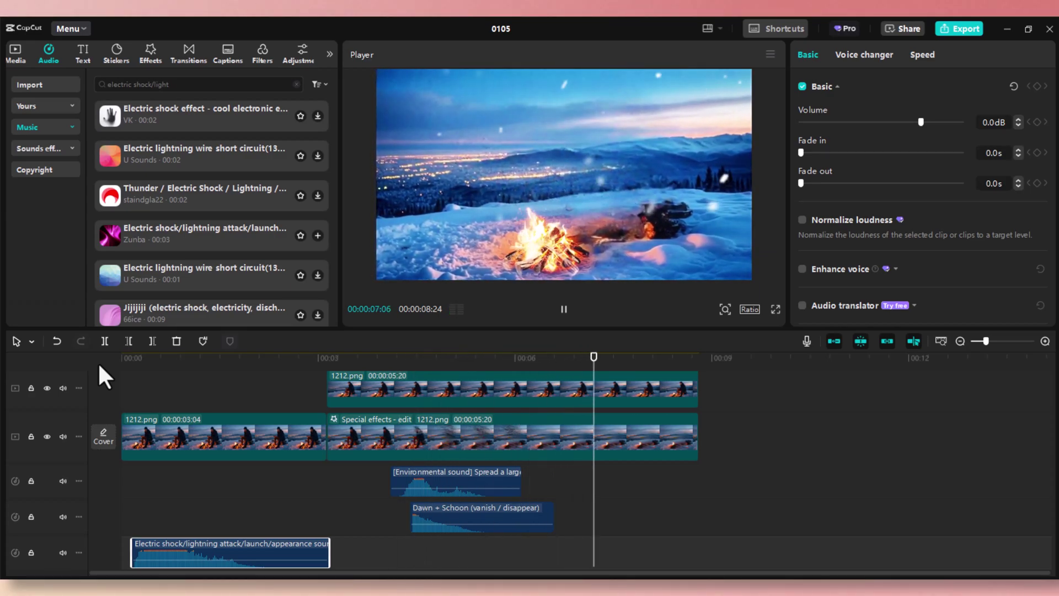
key("space")
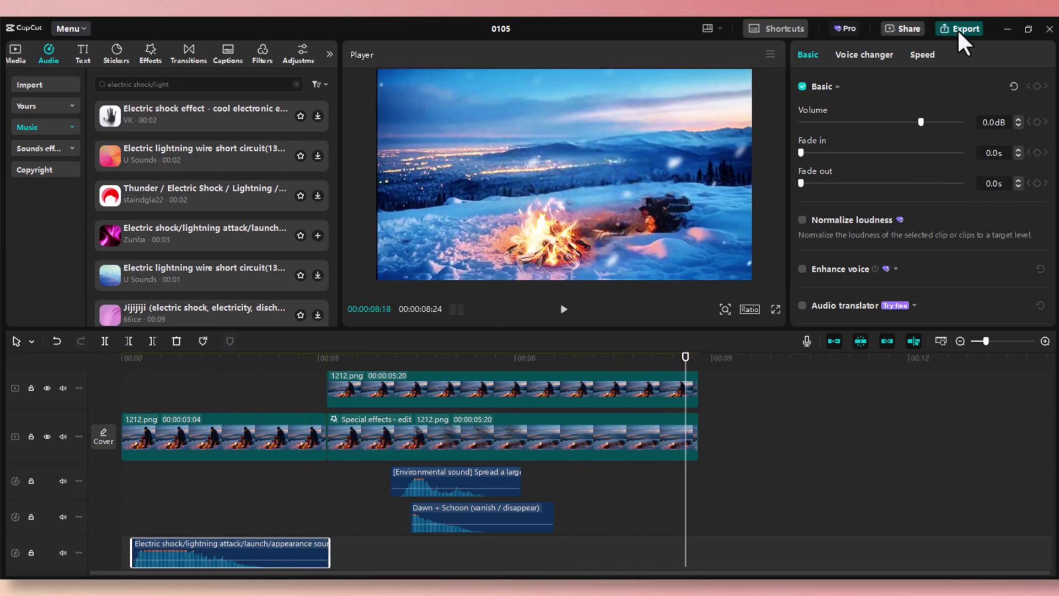
Export the video as "Vanish" in 1080P, H.264, mp4 at 30fps, and dismiss the sharing options without sharing.
left_click(958, 28)
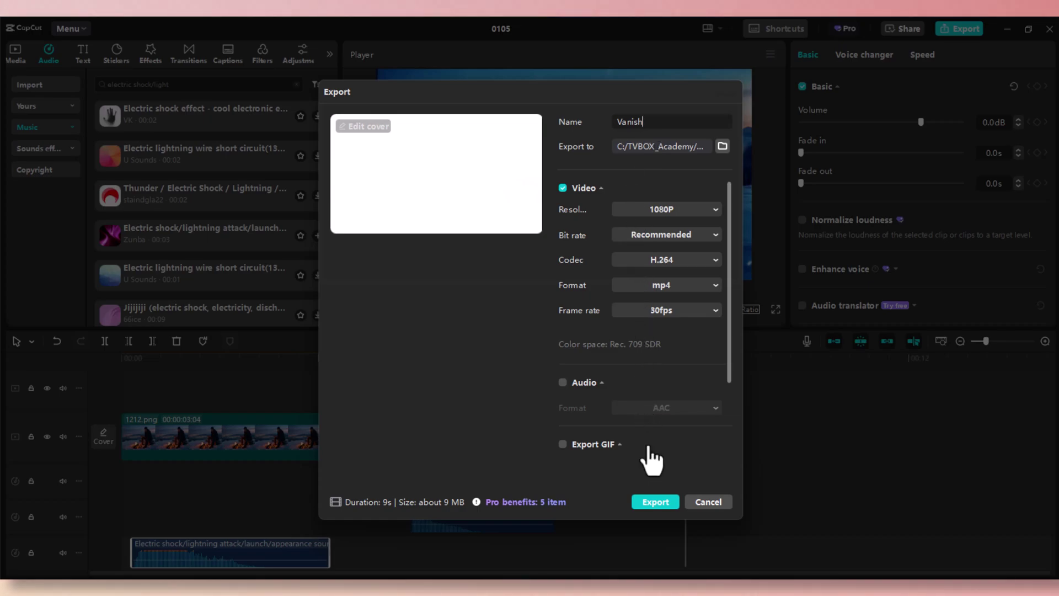
left_click(656, 502)
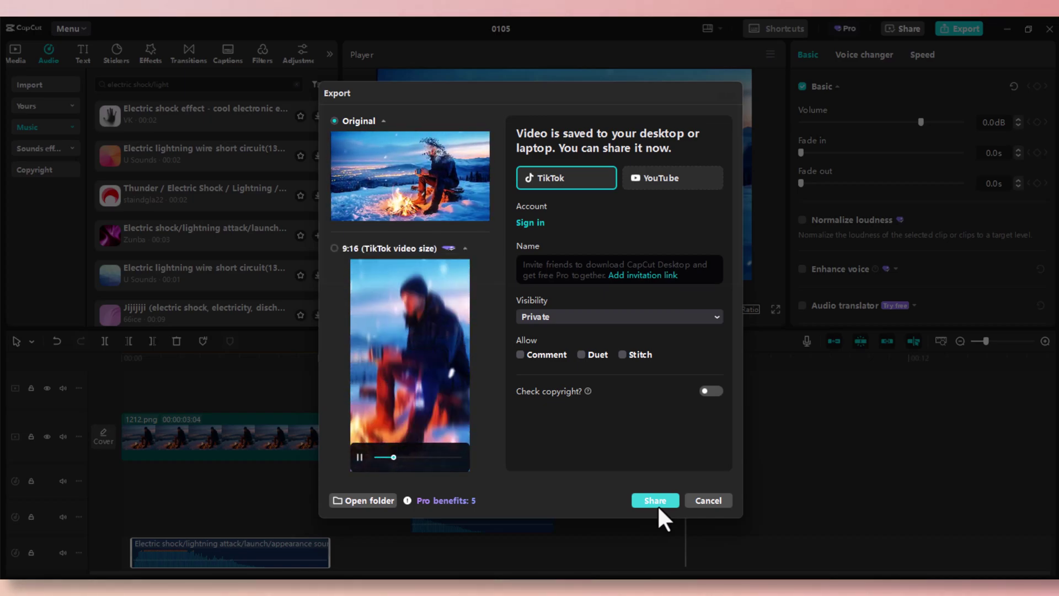
left_click(713, 502)
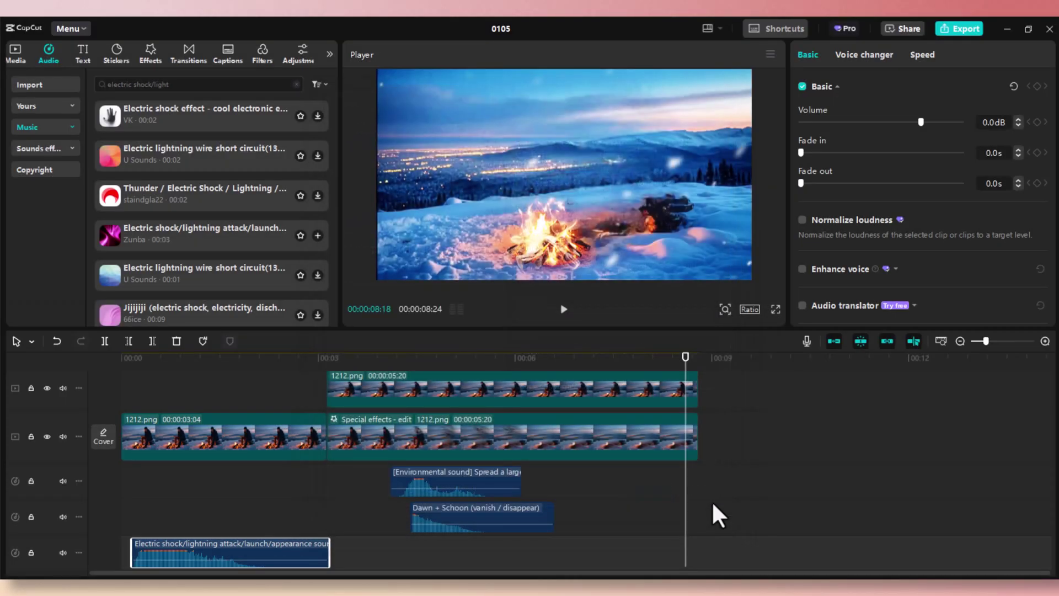